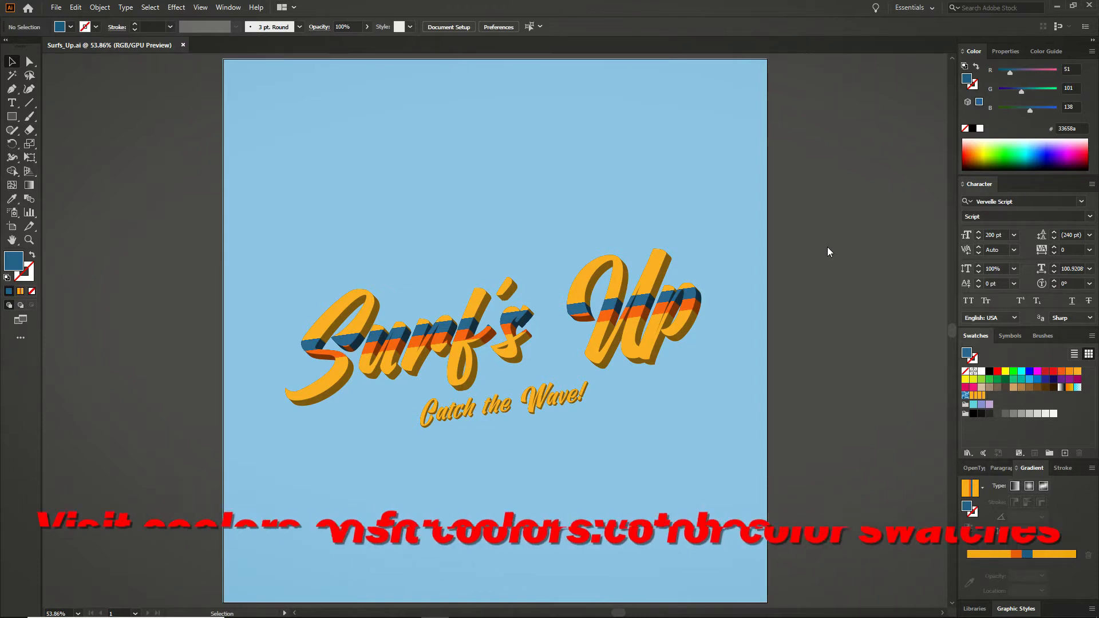
Copy the five colour swatch squares sitting above the artboard of the Surf's Up file.
key(ctrl+minus)
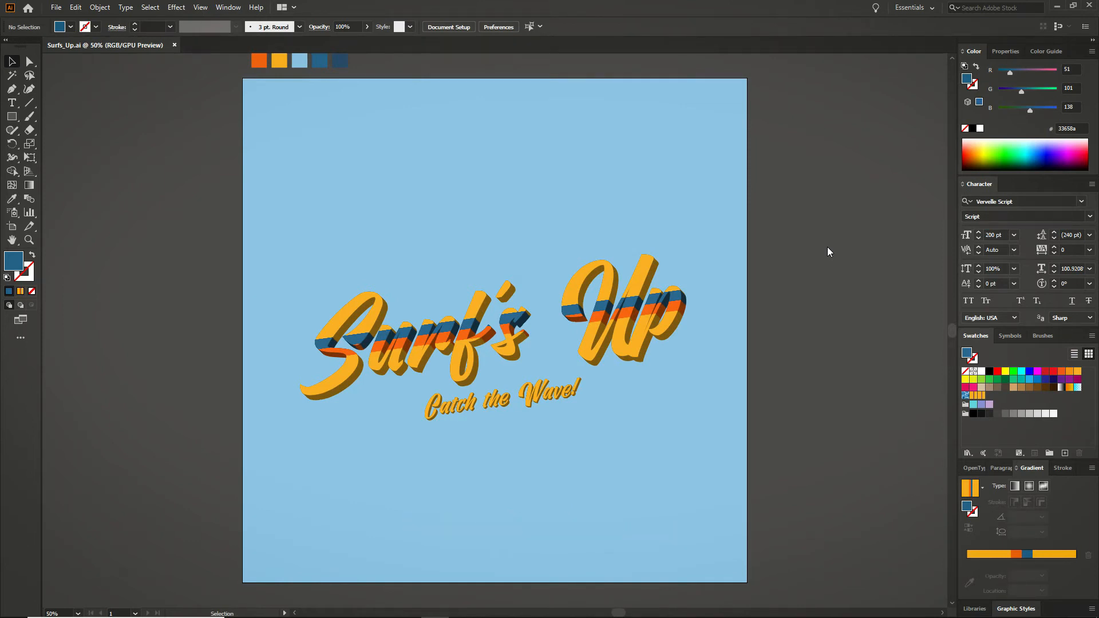
drag(369, 52, 231, 72)
key(ctrl+c)
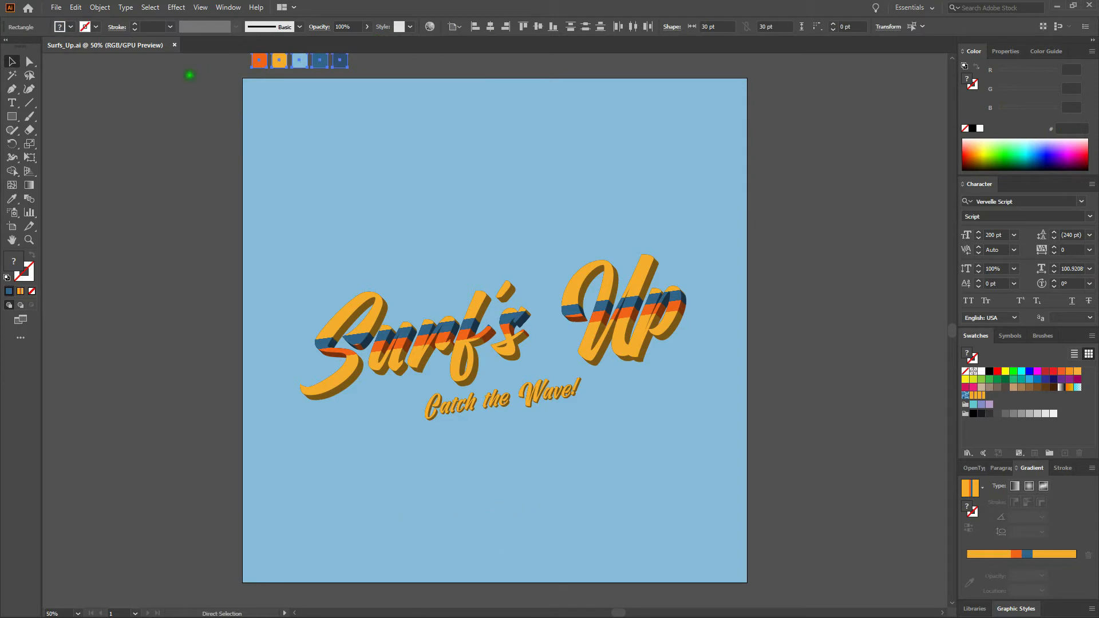
click(189, 74)
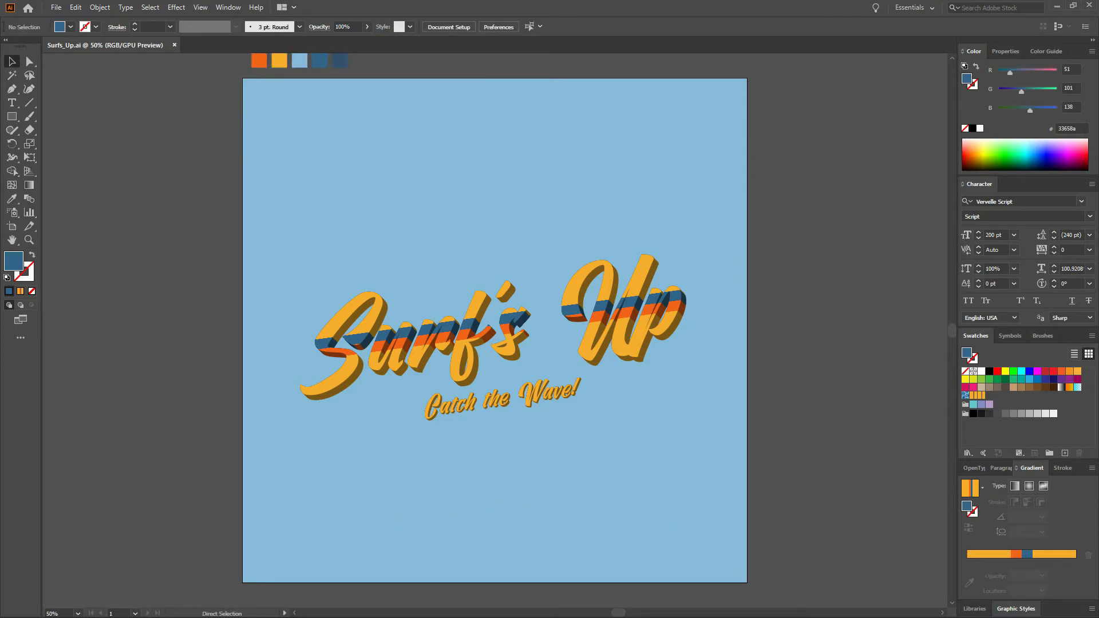
Create a new 1000 x 1000 pt document and paste the copied swatch squares into it.
key(ctrl+n)
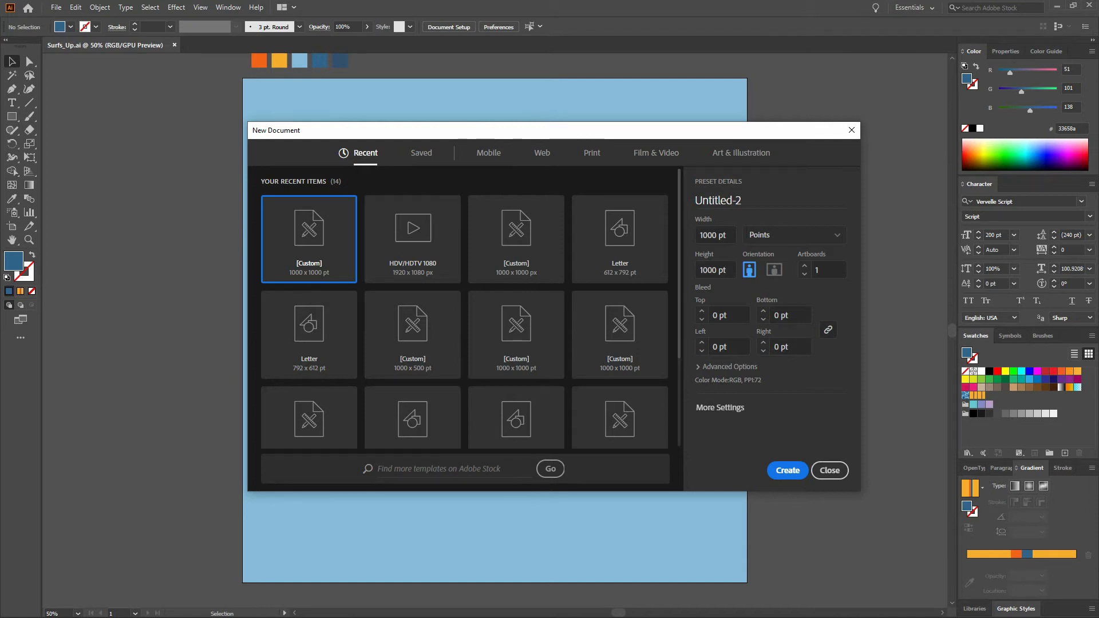
click(793, 470)
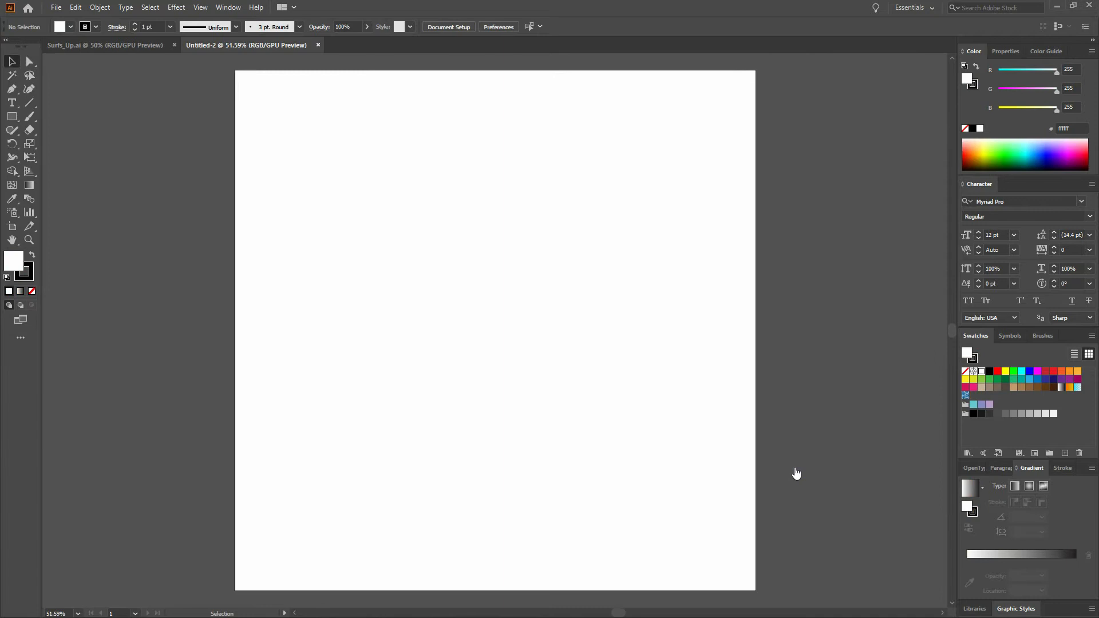
key(a)
key(ctrl+v)
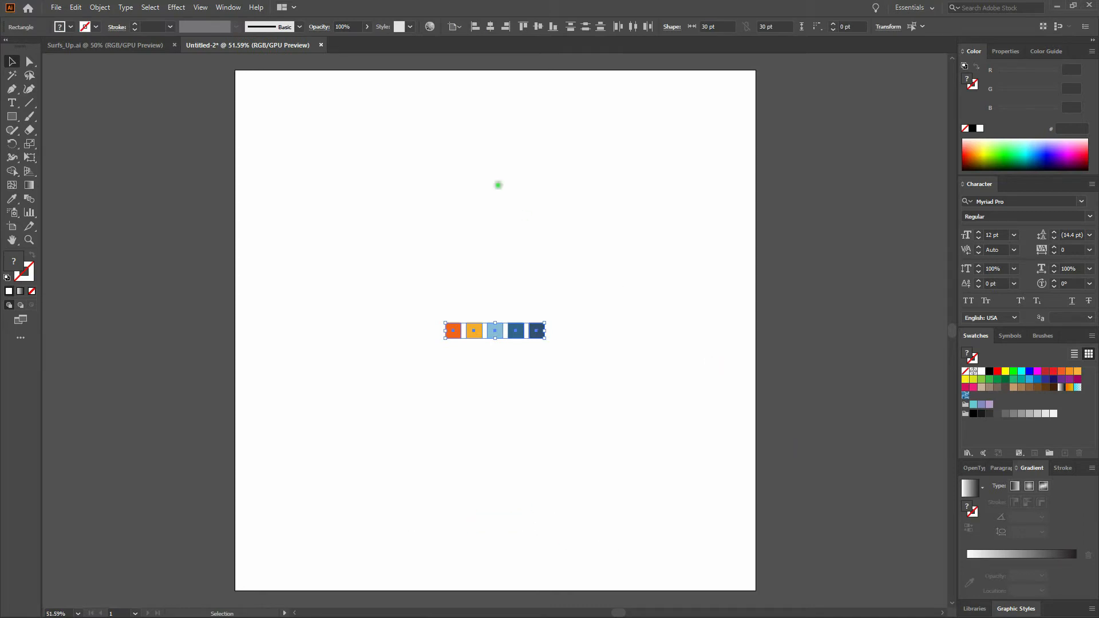
Move the pasted swatch squares to just above the new artboard's top-left corner.
click(84, 12)
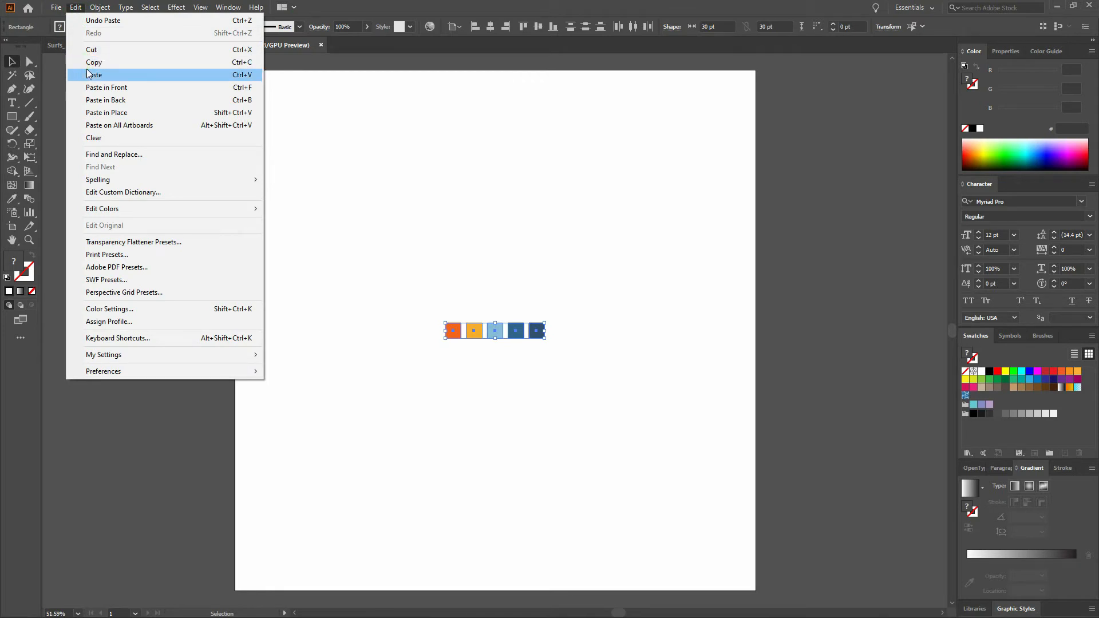
click(338, 5)
key(ctrl+c)
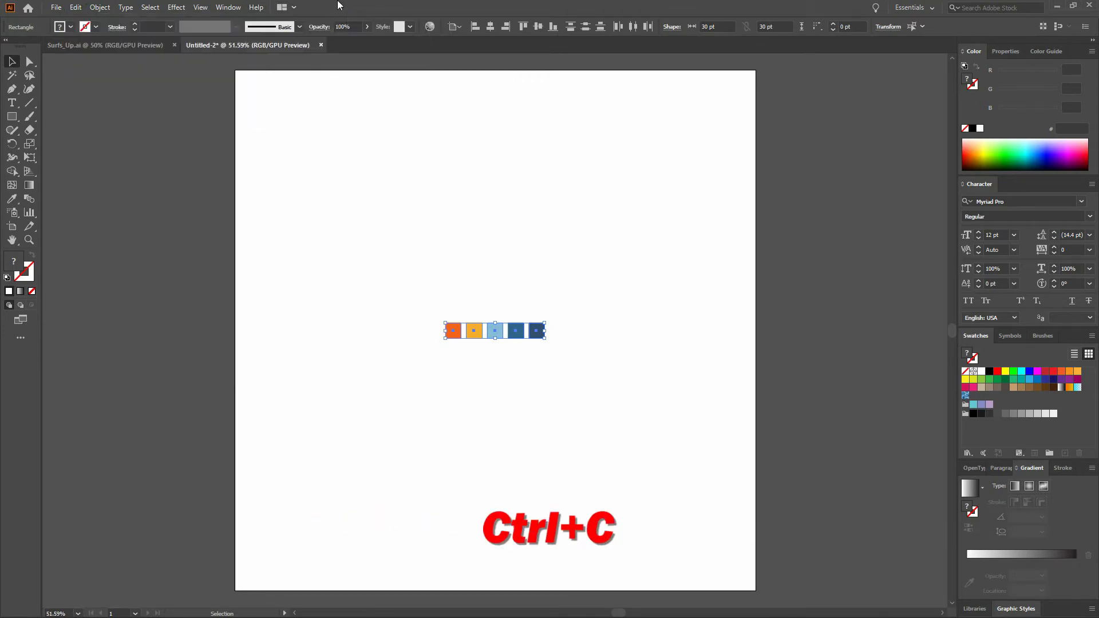
key(ctrl+v)
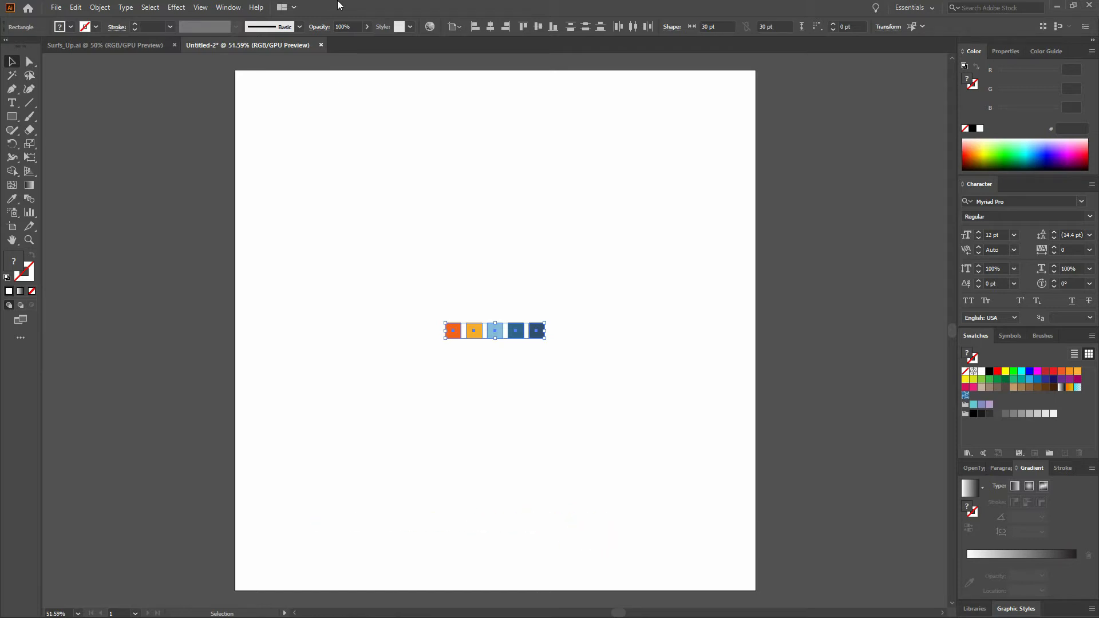
key(ctrl+minus)
drag(452, 330, 252, 65)
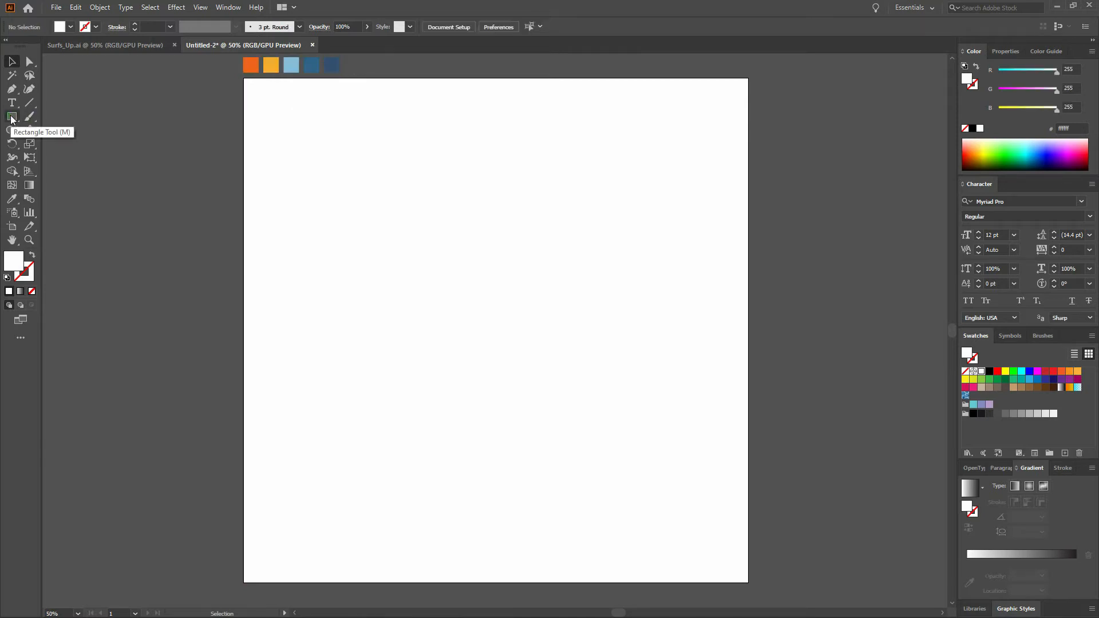
Draw a rectangle covering the whole artboard and fill it with the light blue swatch colour.
key(m)
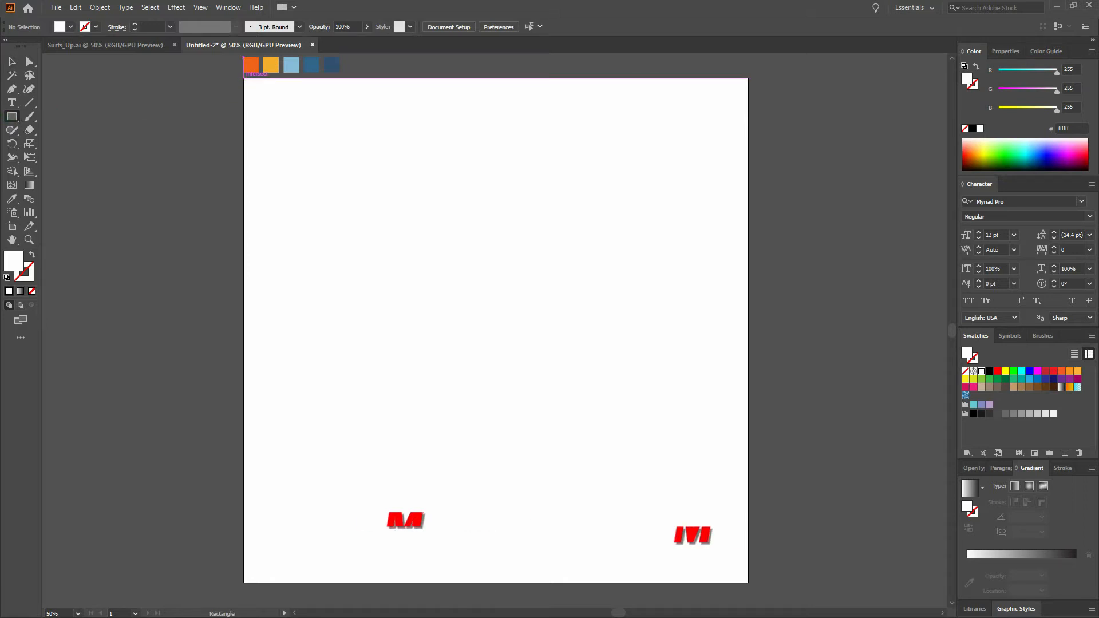
drag(244, 78, 747, 583)
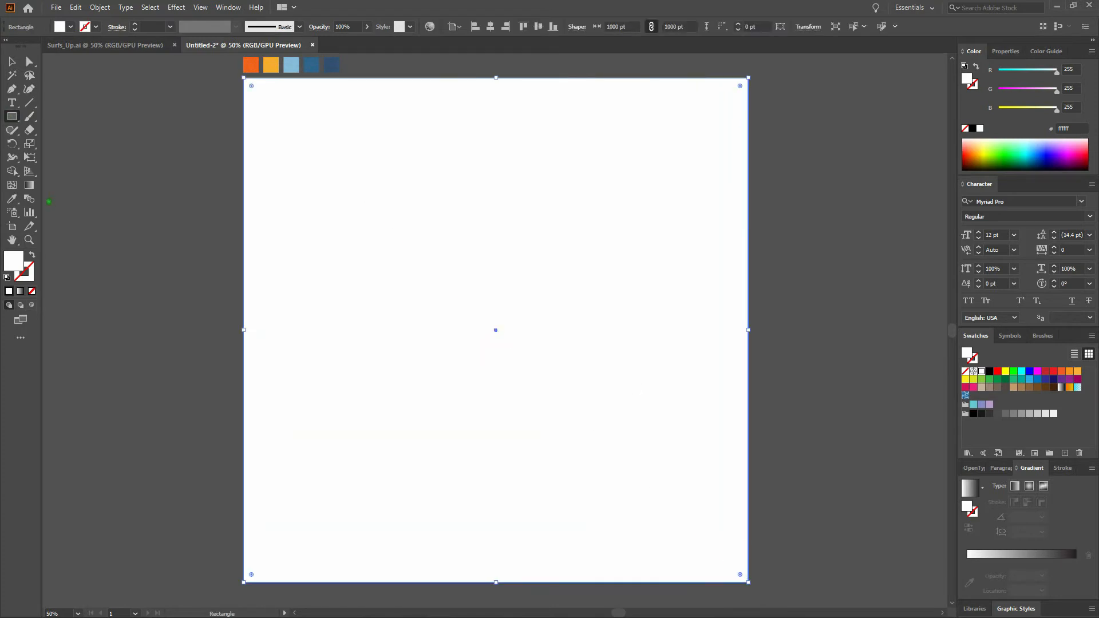
click(11, 199)
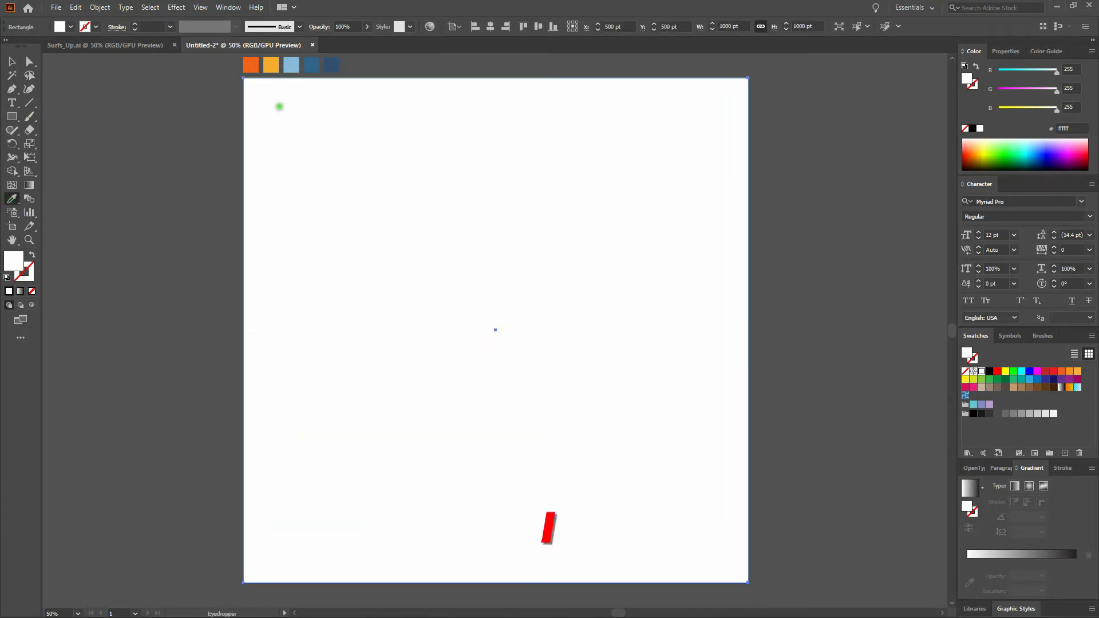
click(290, 66)
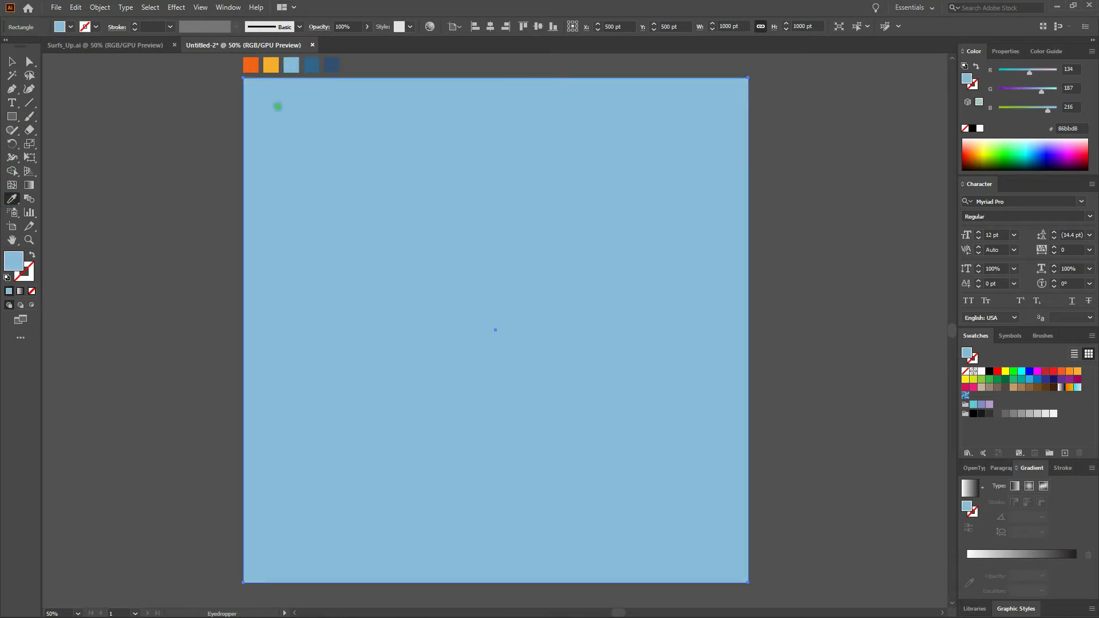
Lock the light blue background rectangle.
click(99, 8)
click(114, 90)
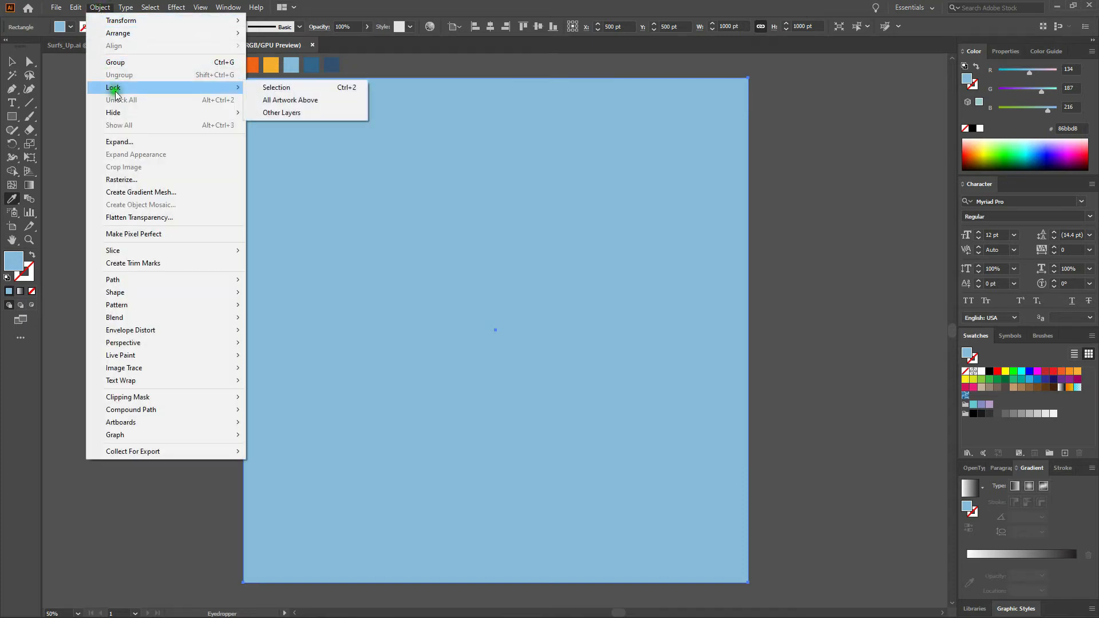
click(291, 88)
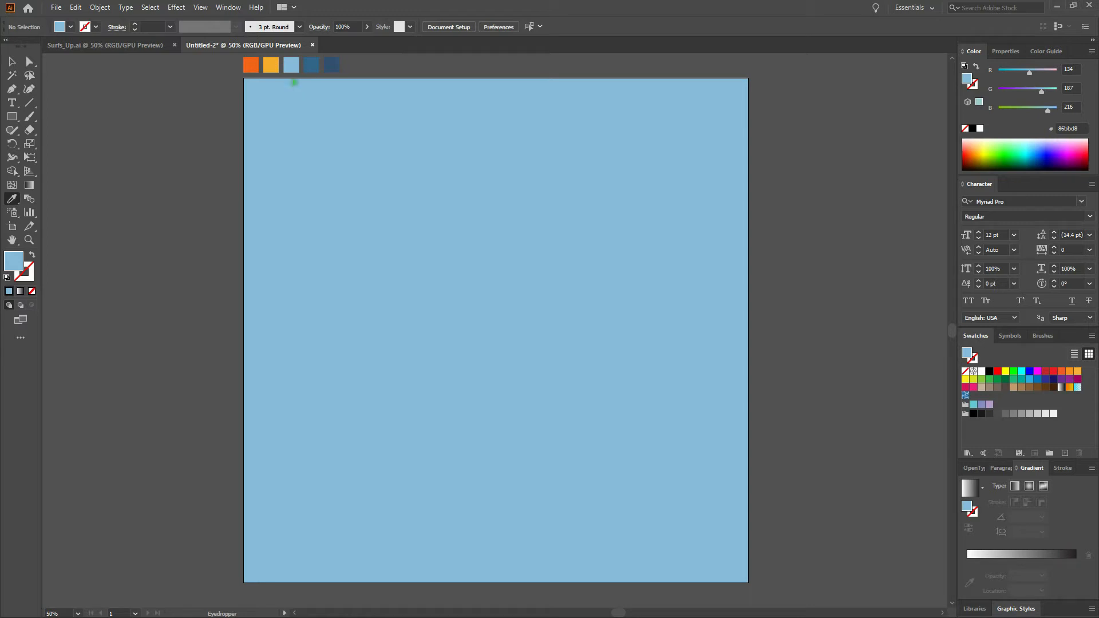
Add a point text object reading "Surf's Up" near the artboard's centre.
click(12, 104)
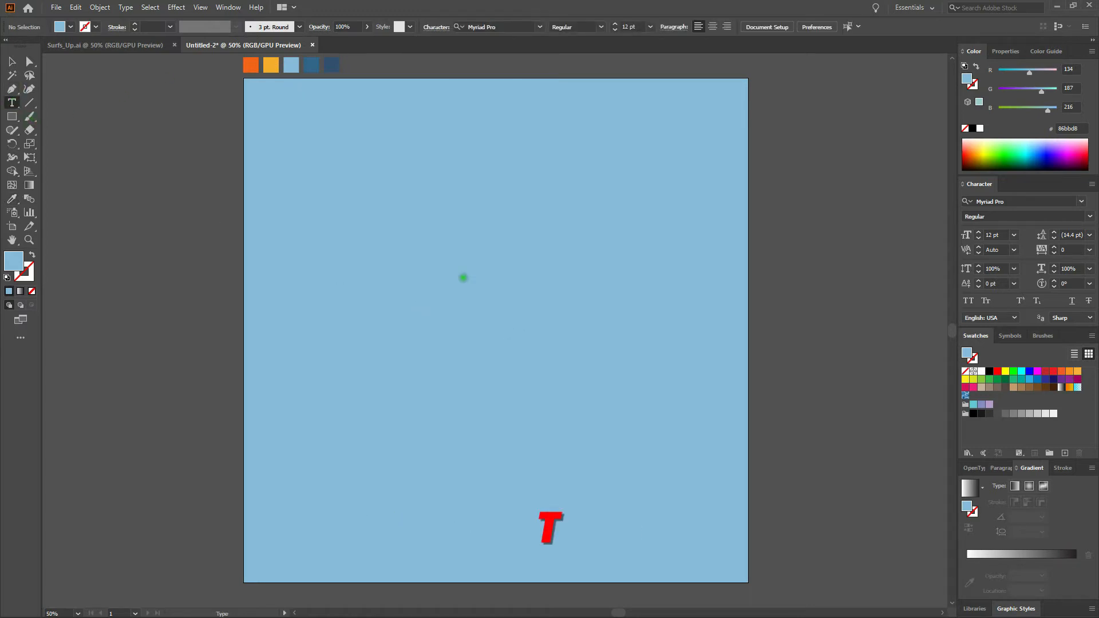
click(461, 276)
text(Surf's Up)
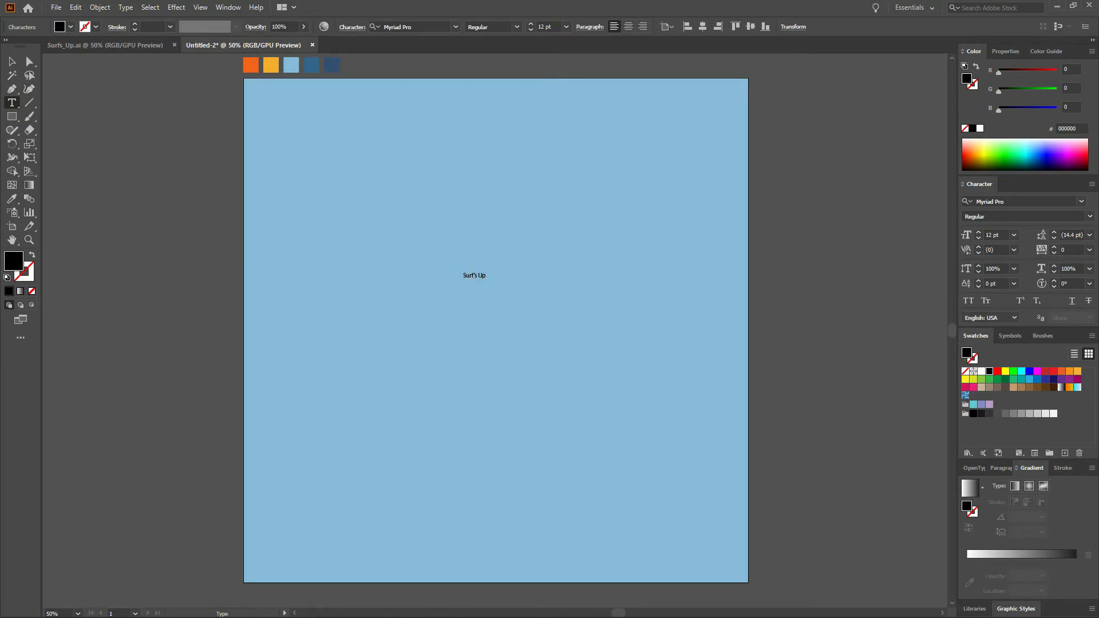
Set the font size of all the Surf's Up text to 200 pt.
key(ctrl+a)
click(560, 26)
text(200)
key(Return)
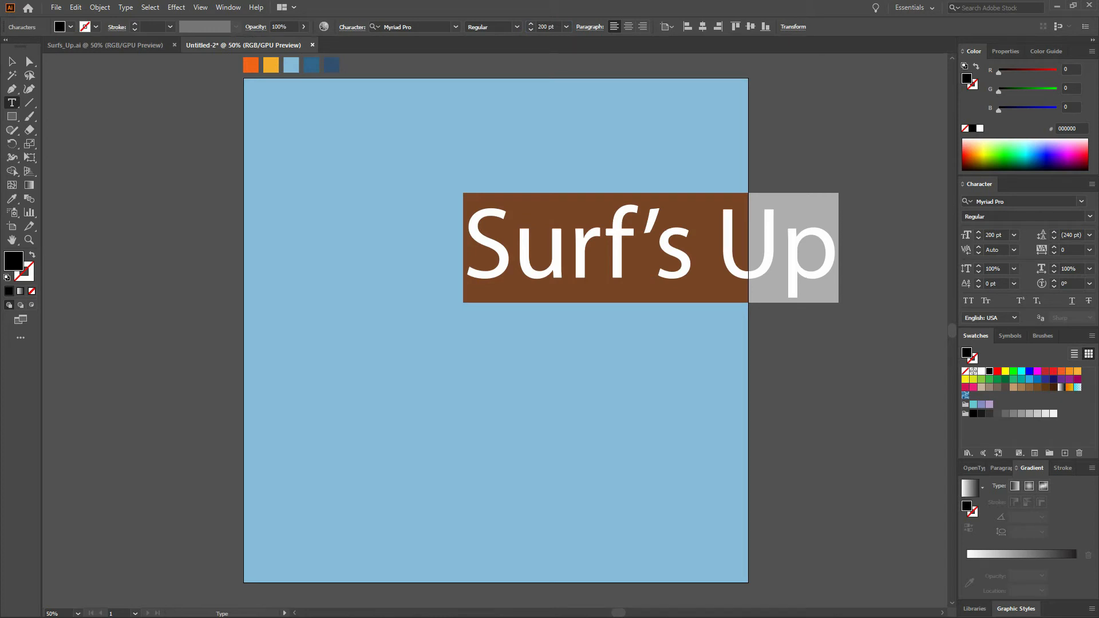
Change the text's font to Vervelle Script.
click(433, 27)
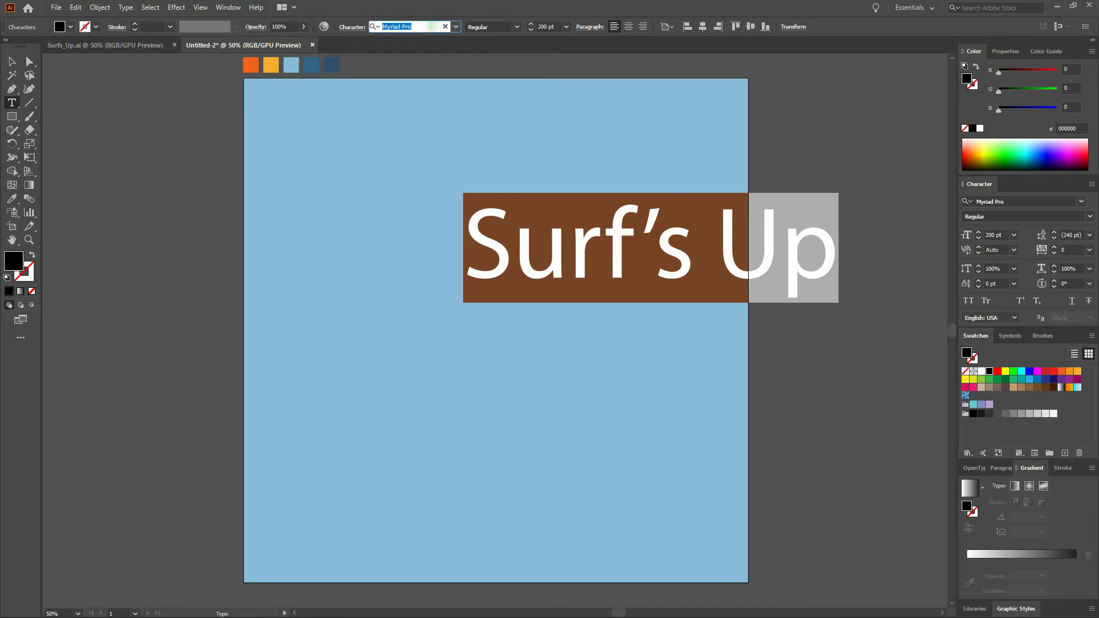
text(verve)
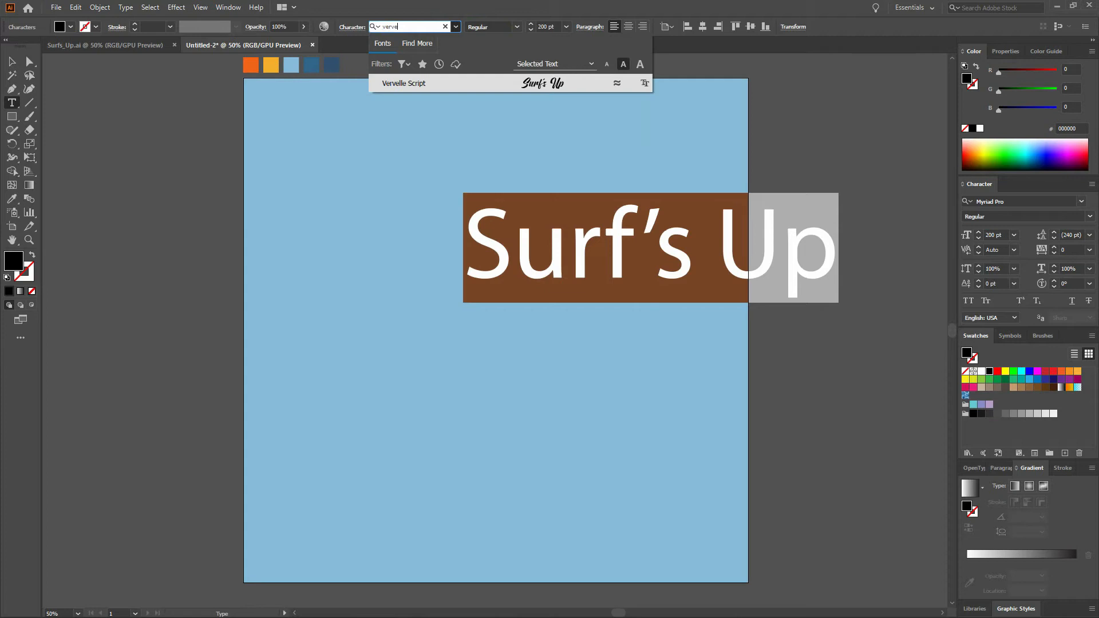
key(Return)
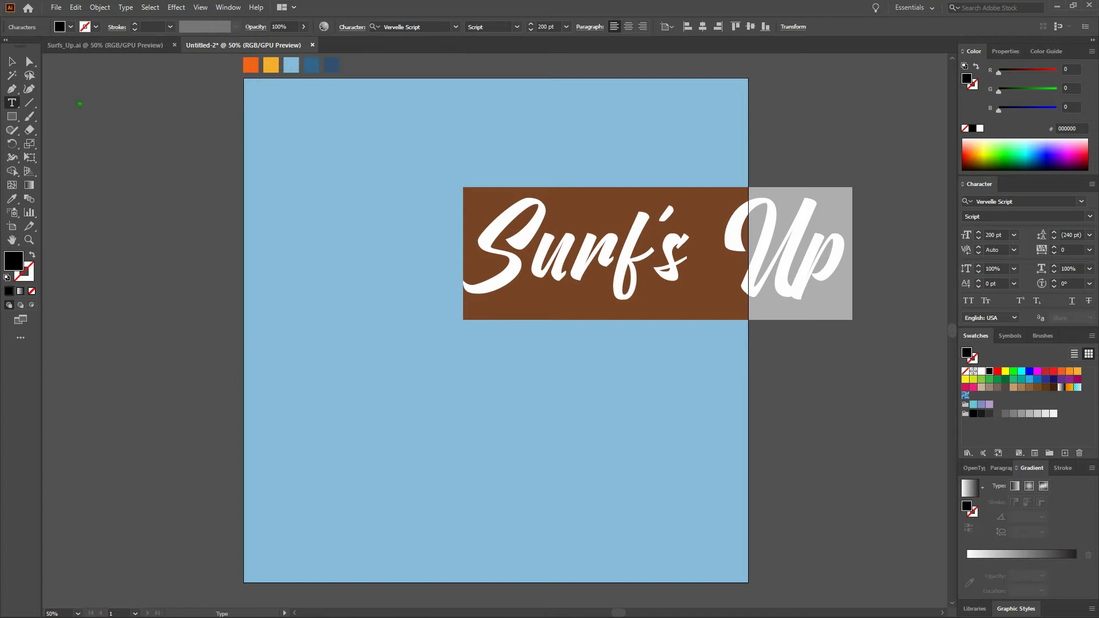
Center the text object horizontally and vertically on the artboard.
click(12, 62)
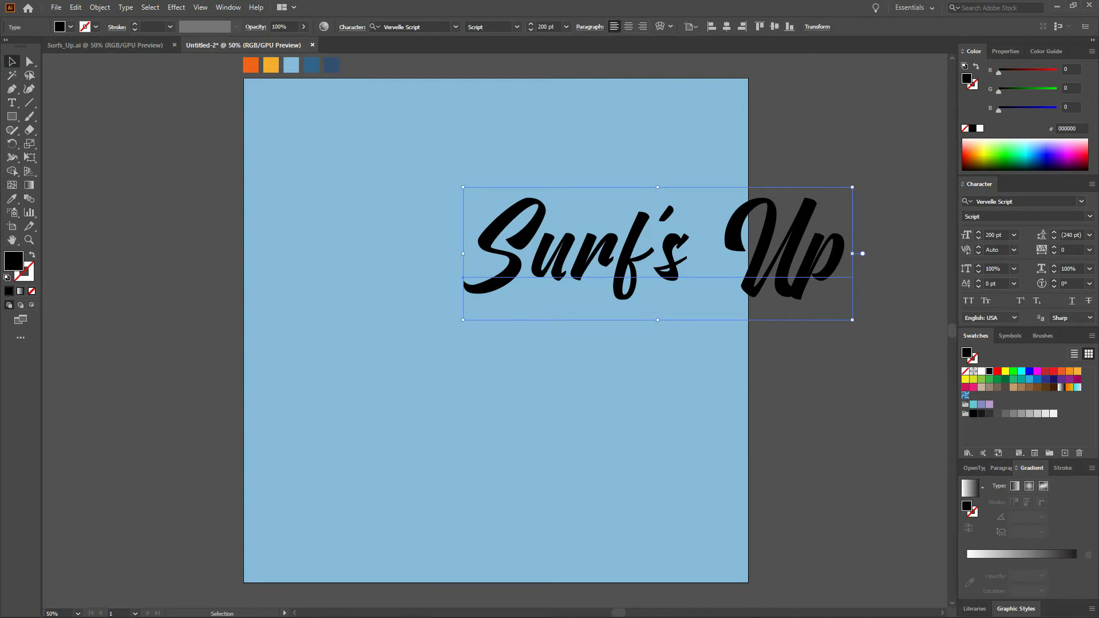
click(726, 30)
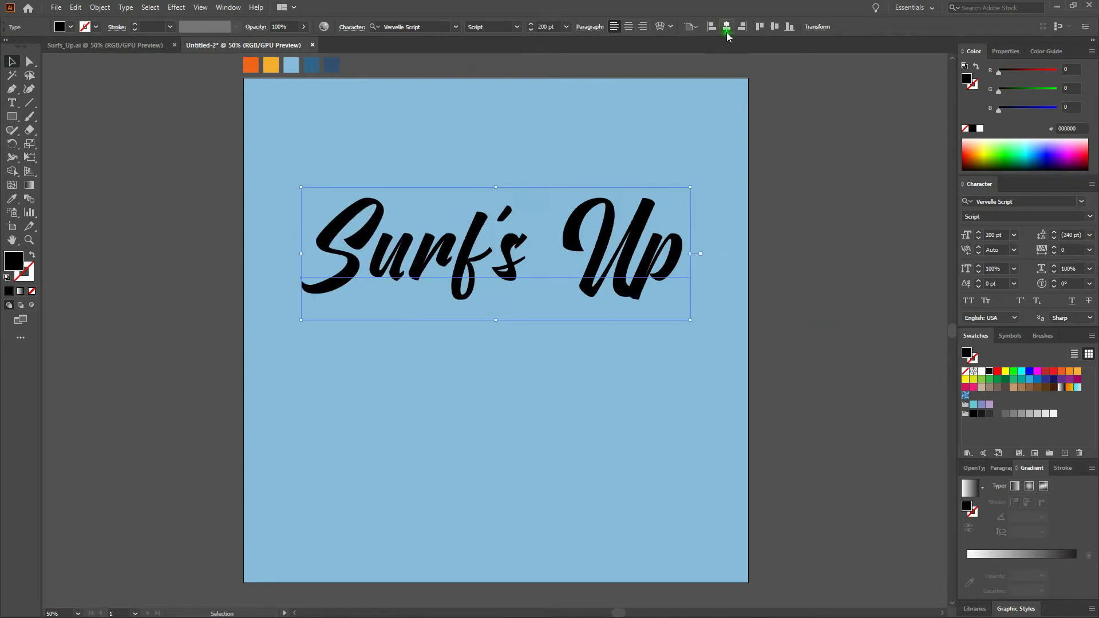
click(776, 27)
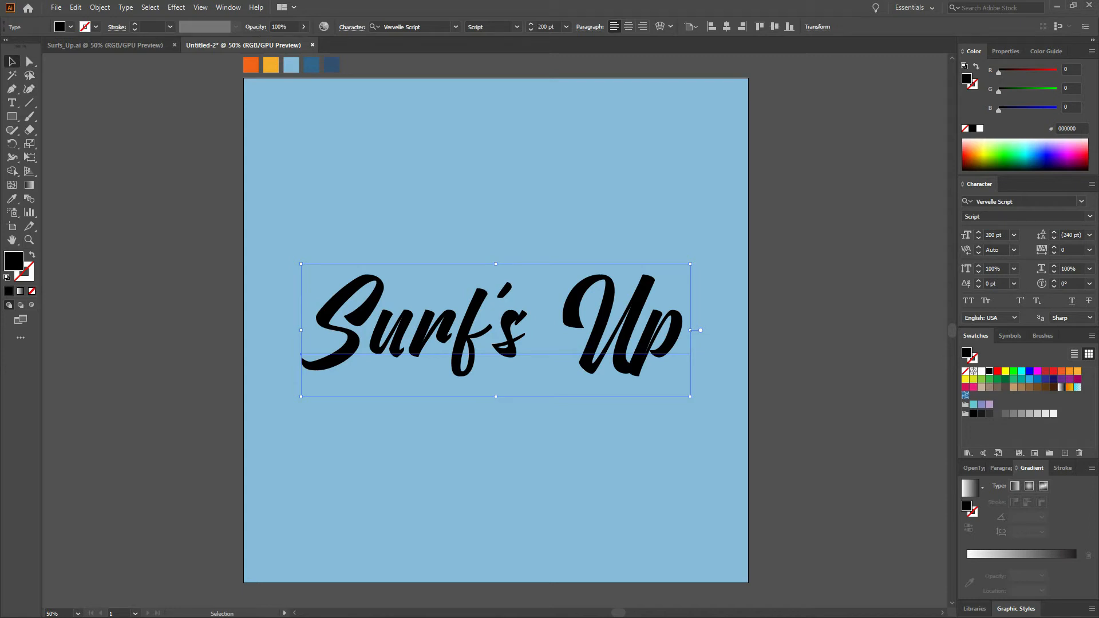
Create a 200 x 200 pt rectangle above the text.
click(229, 7)
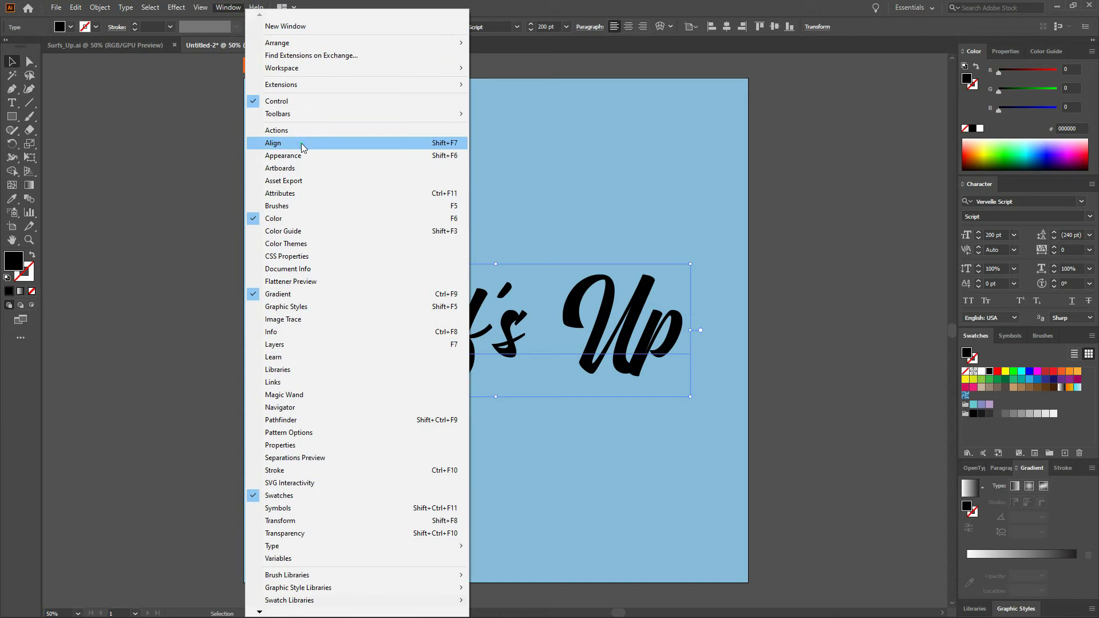
click(234, 147)
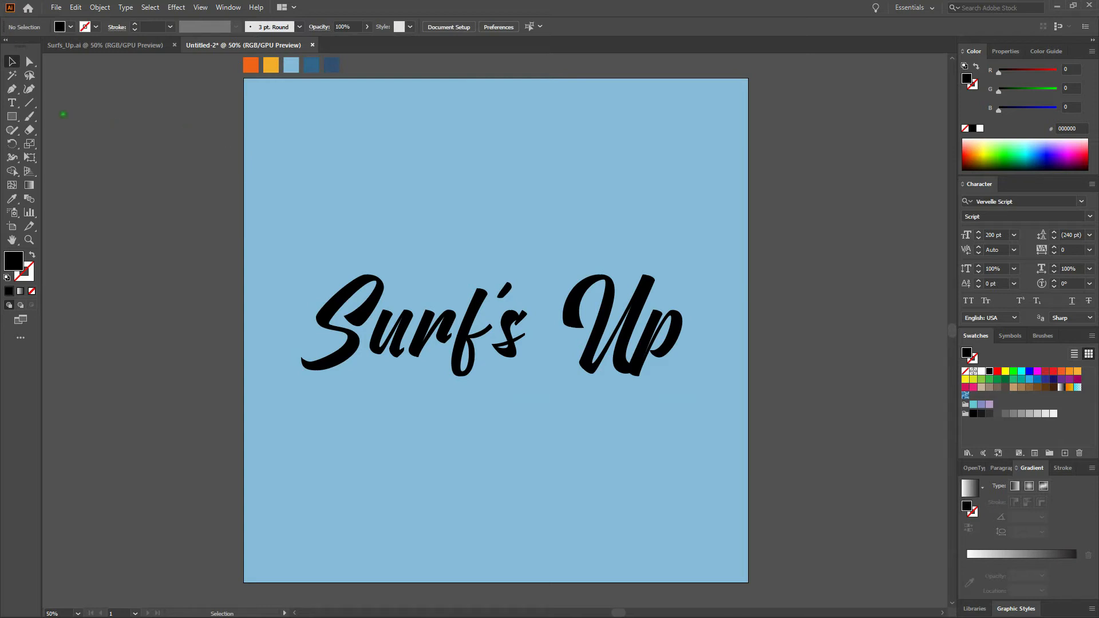
key(m)
click(342, 142)
text(200)
key(Tab)
text(200)
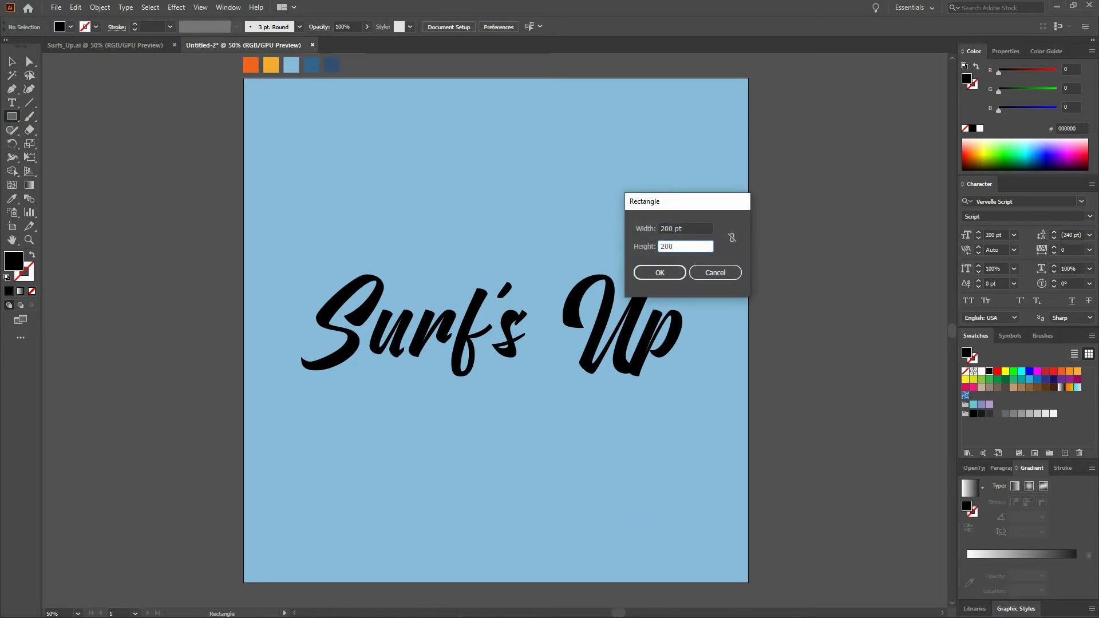
key(Return)
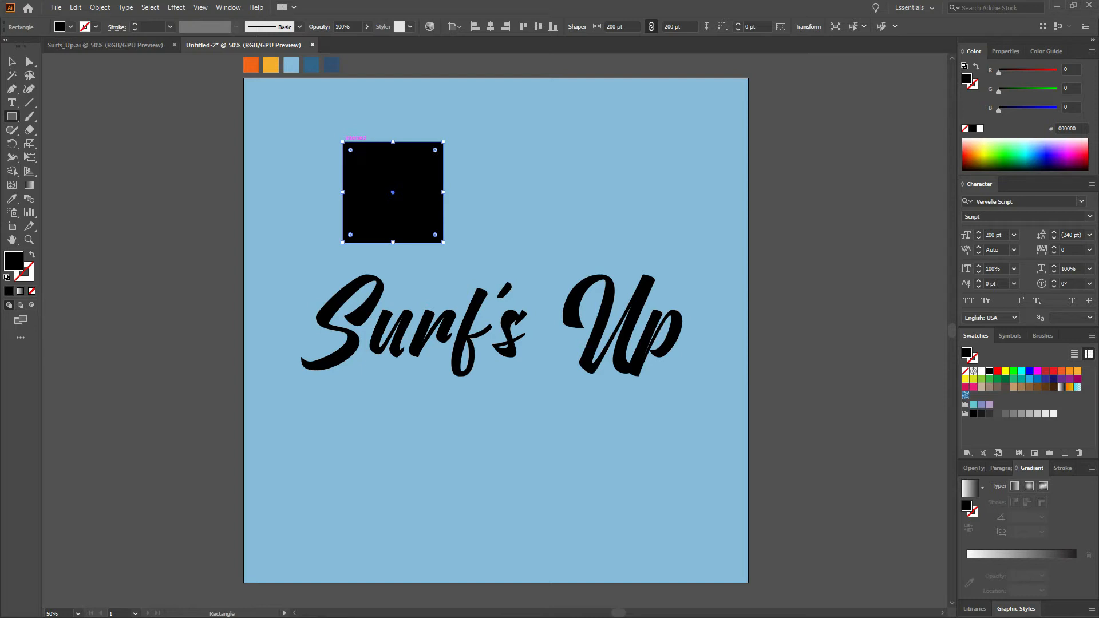
Apply the default linear gradient fill to the square.
click(30, 188)
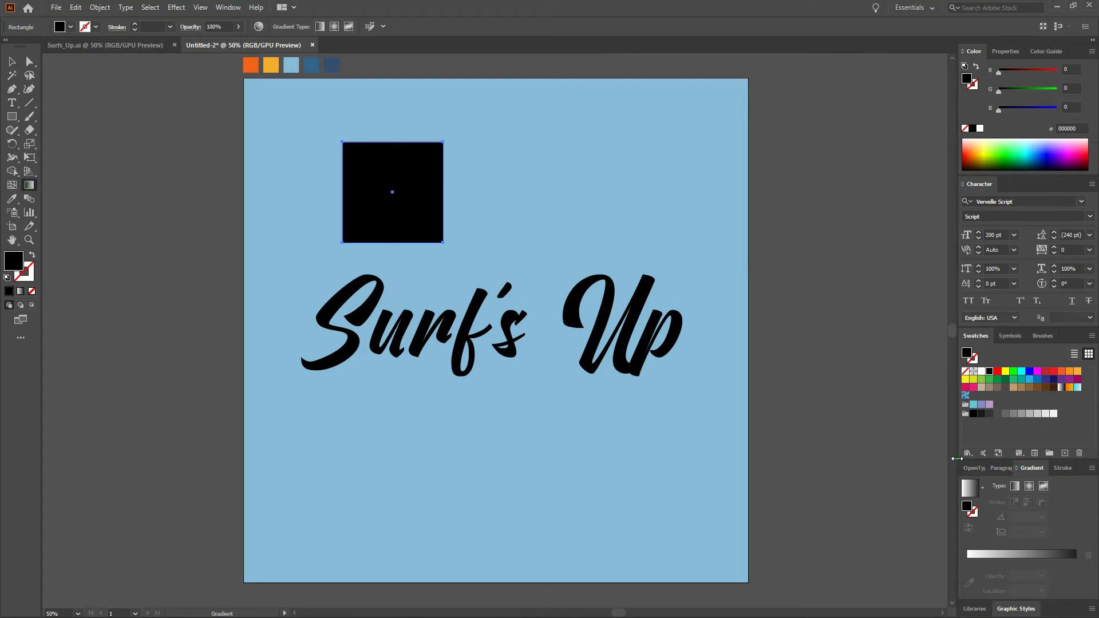
click(226, 6)
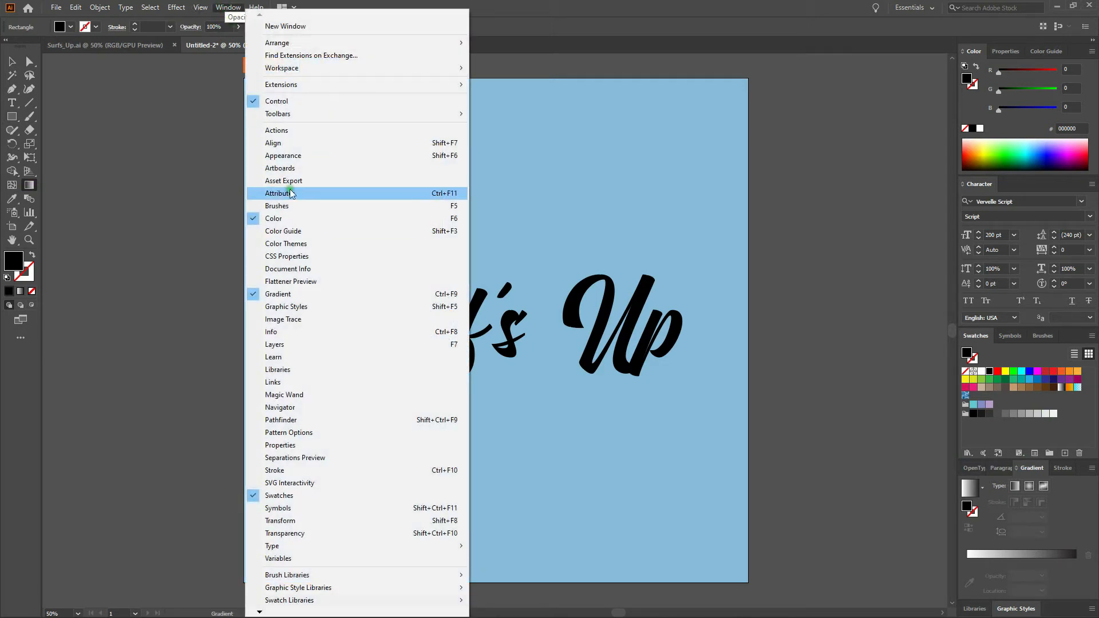
click(556, 11)
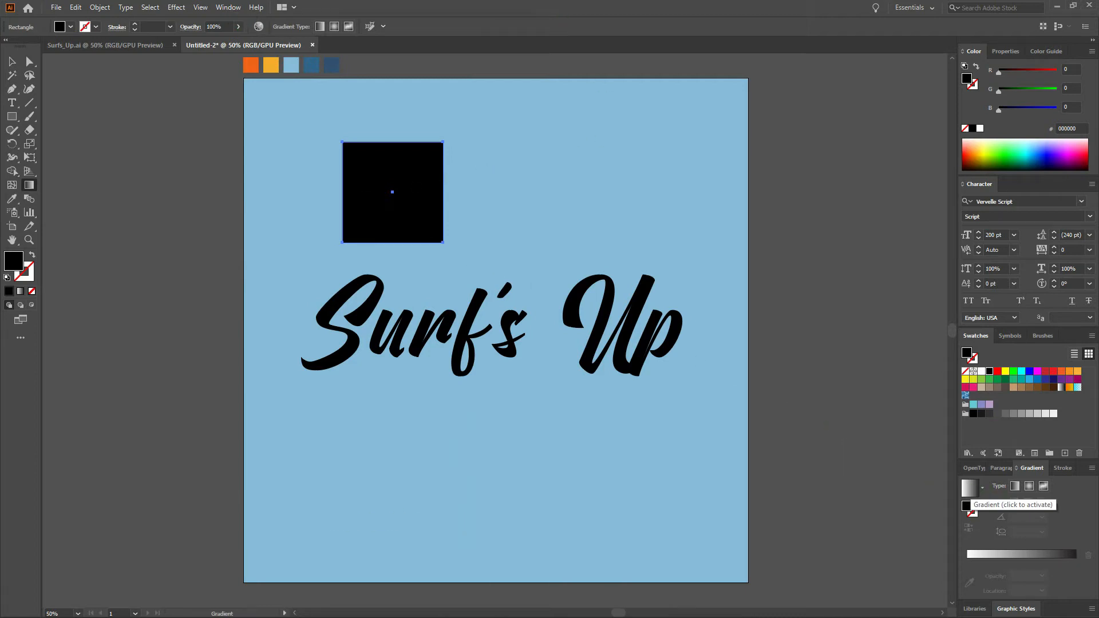
click(970, 488)
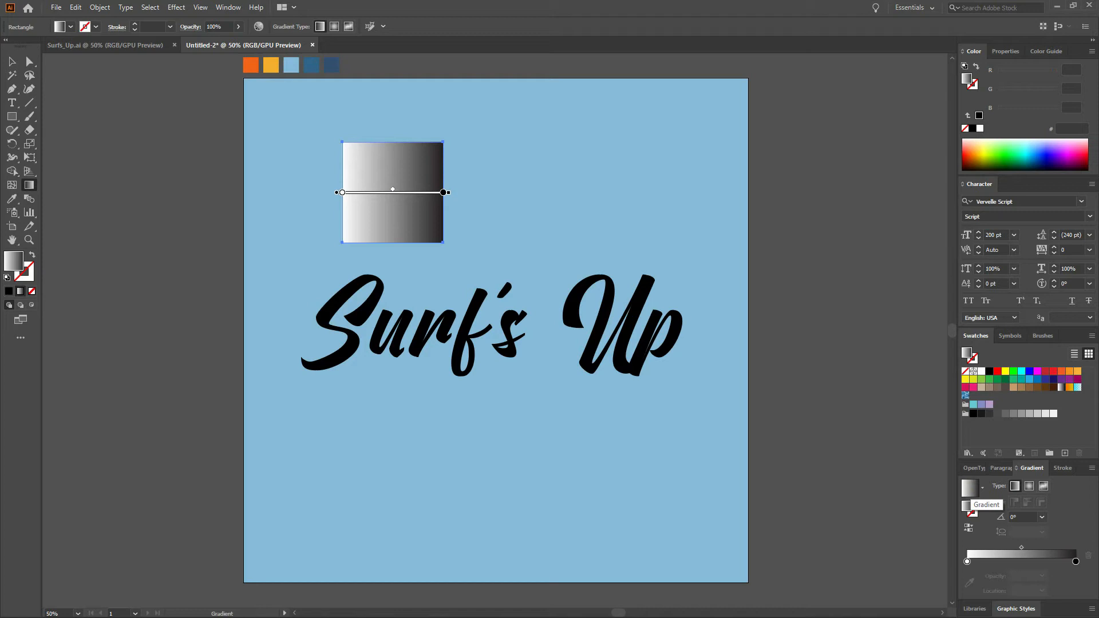
Set the gradient's left colour stop to the yellow-orange swatch colour.
click(968, 562)
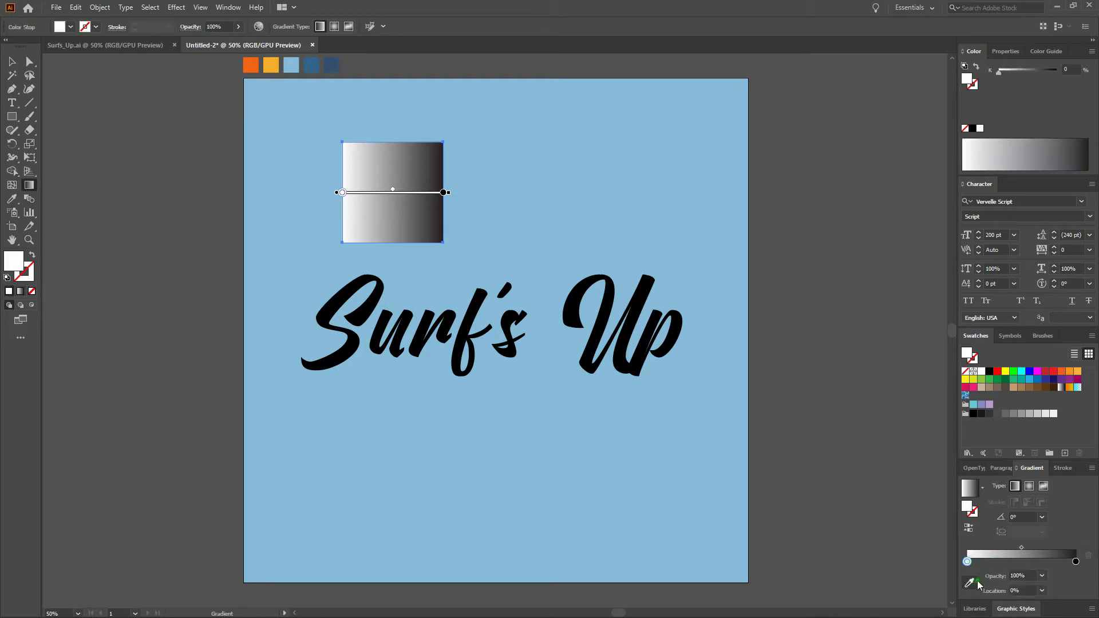
click(972, 584)
click(270, 66)
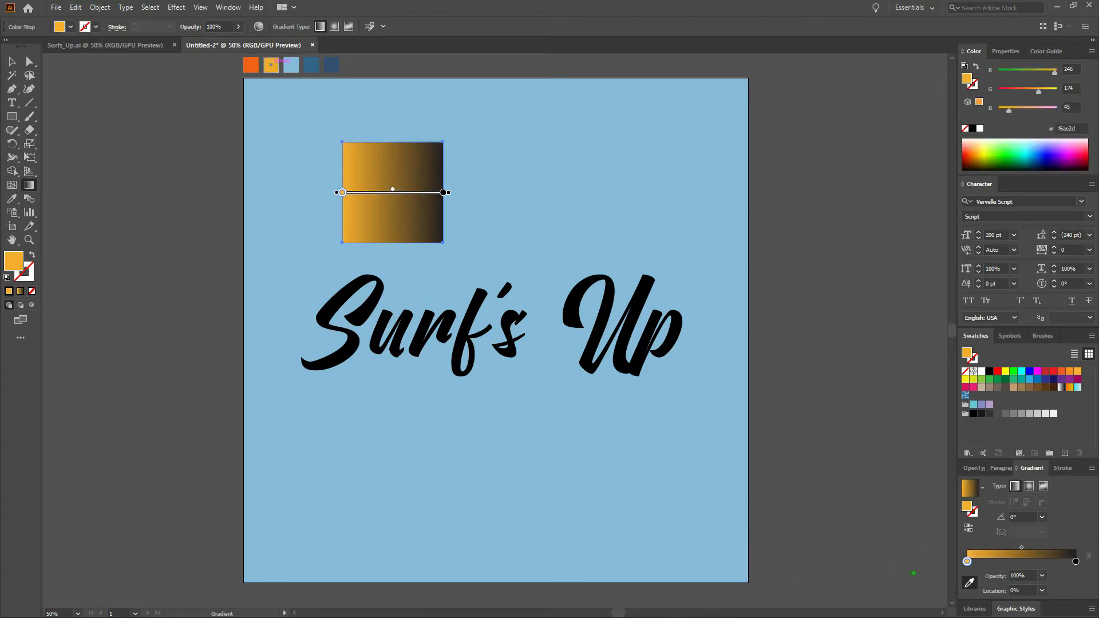
Set the yellow-orange gradient stop's location to 40%.
click(1026, 590)
text(40)
key(Return)
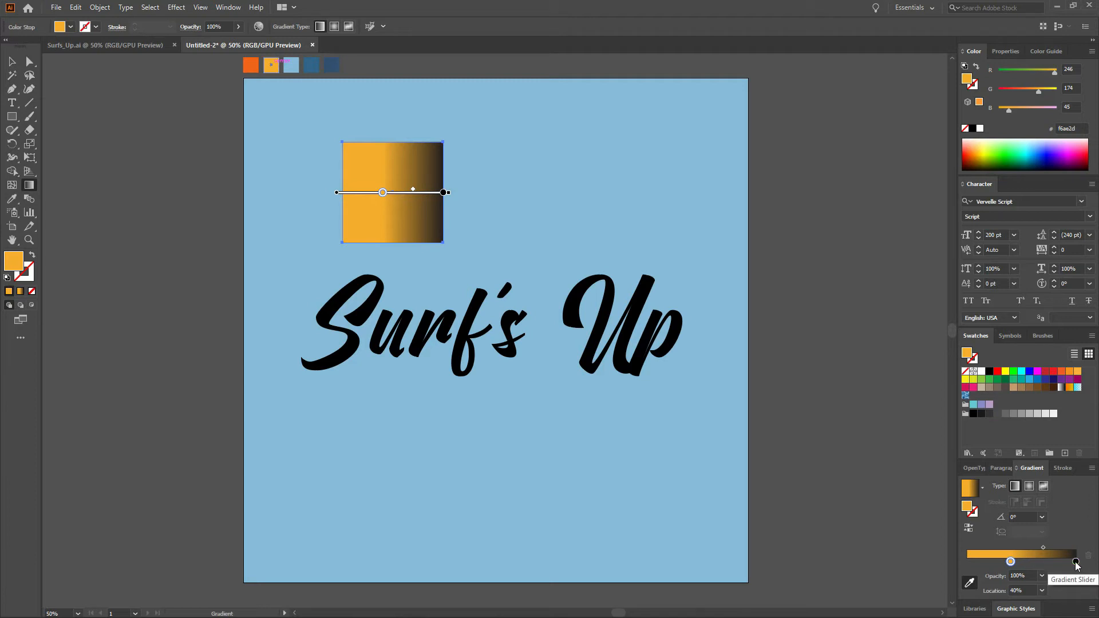
Move the black end stop inward, sample the orange palette colour into it, and set its location to 40.1%.
drag(1076, 565, 1040, 564)
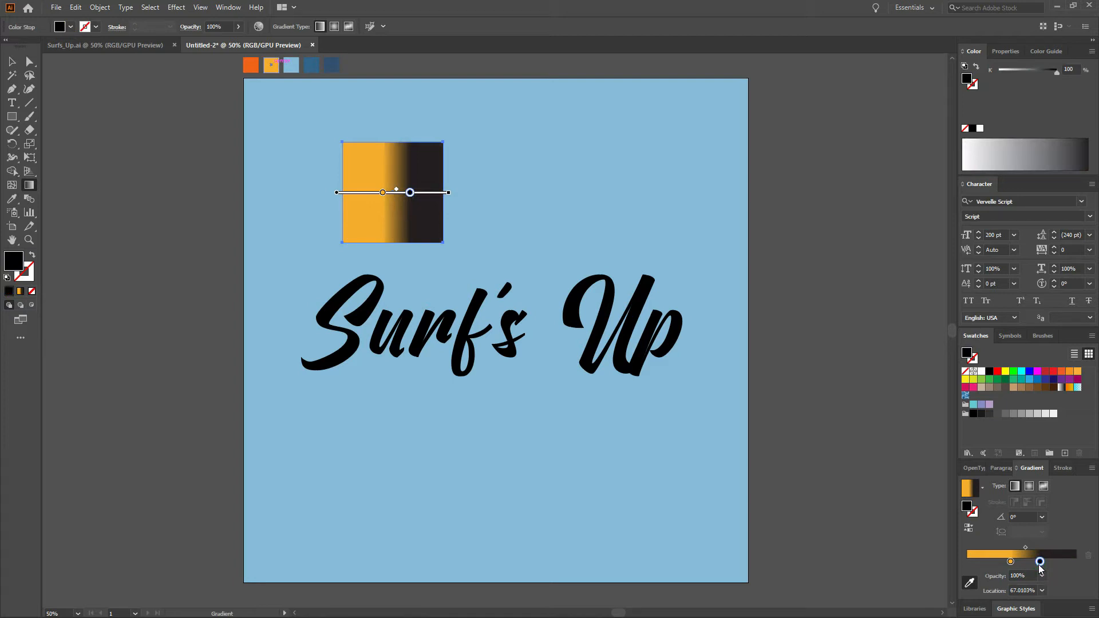
click(970, 584)
click(251, 65)
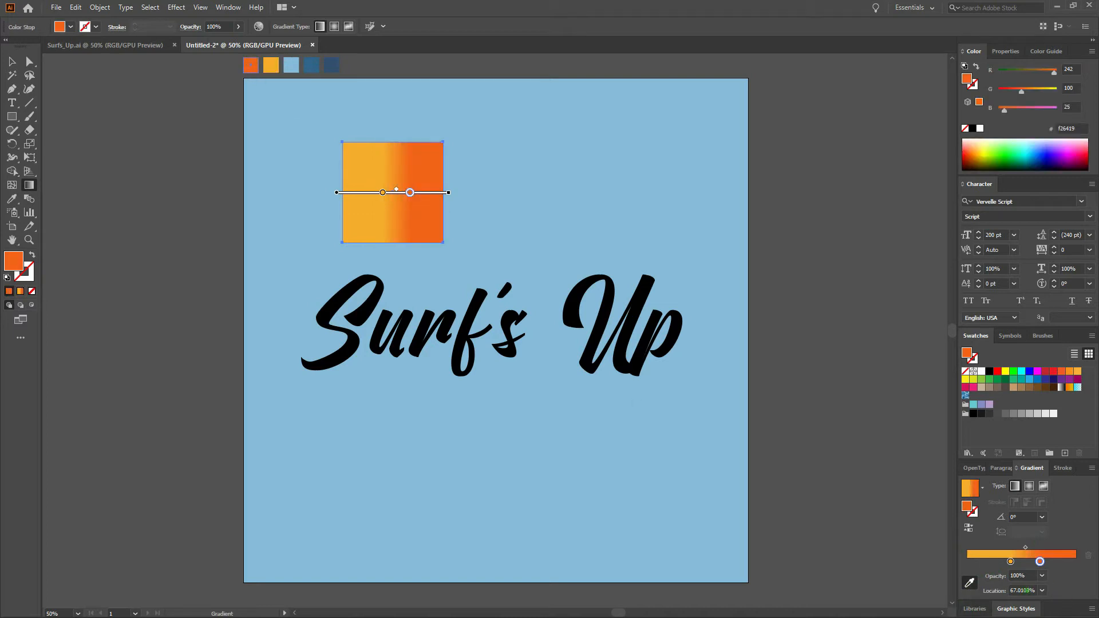
click(1025, 591)
key(ctrl+a)
text(40.1)
key(Return)
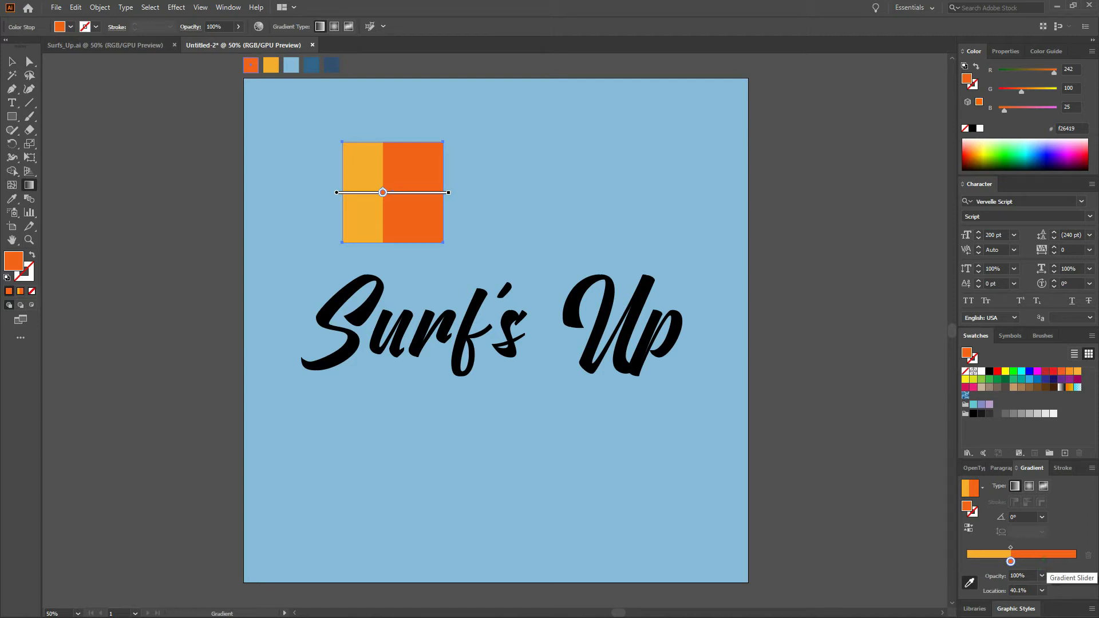
Add a new gradient stop and set its location to 50%.
click(1042, 561)
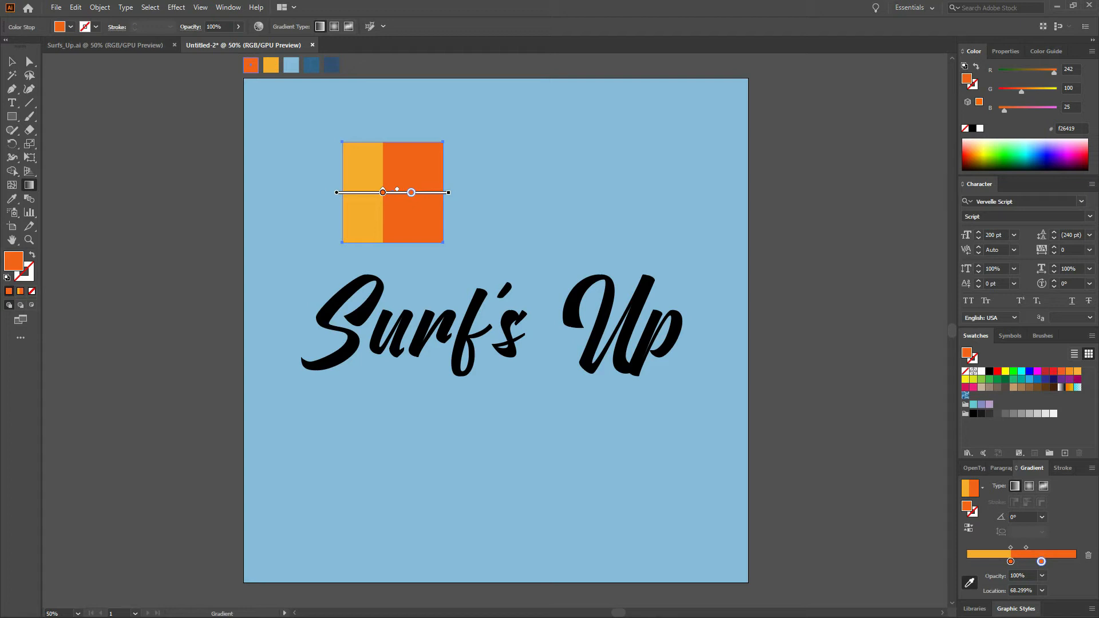
click(1024, 591)
key(ctrl+a)
text(50)
key(Return)
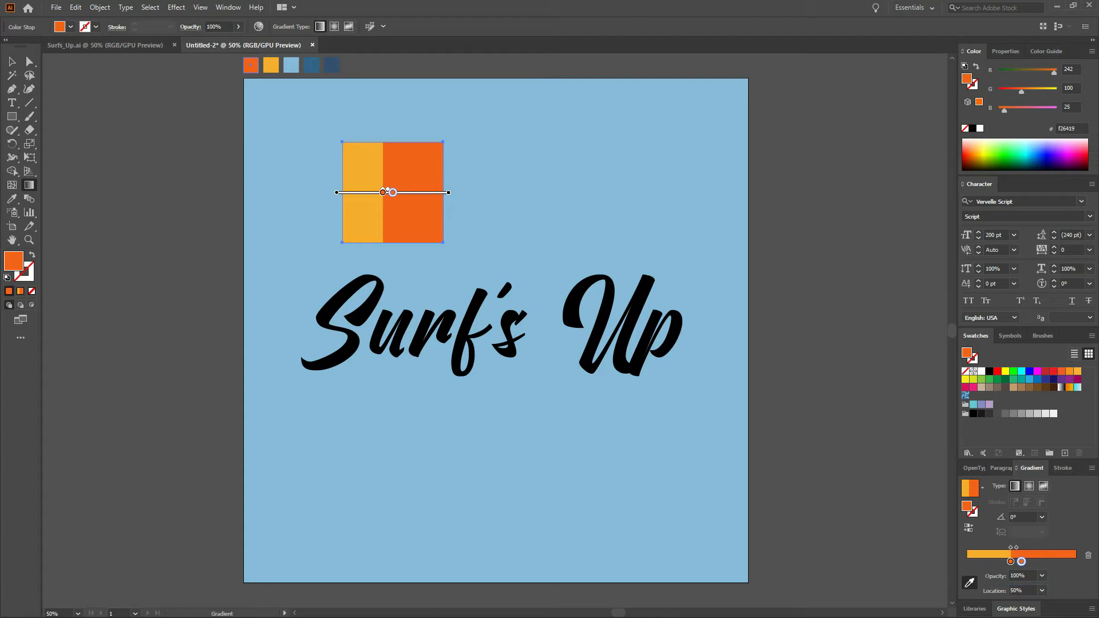
Add another stop, sample the dark blue palette colour into it, and set its location to 50.1%.
click(1047, 562)
click(972, 584)
click(311, 65)
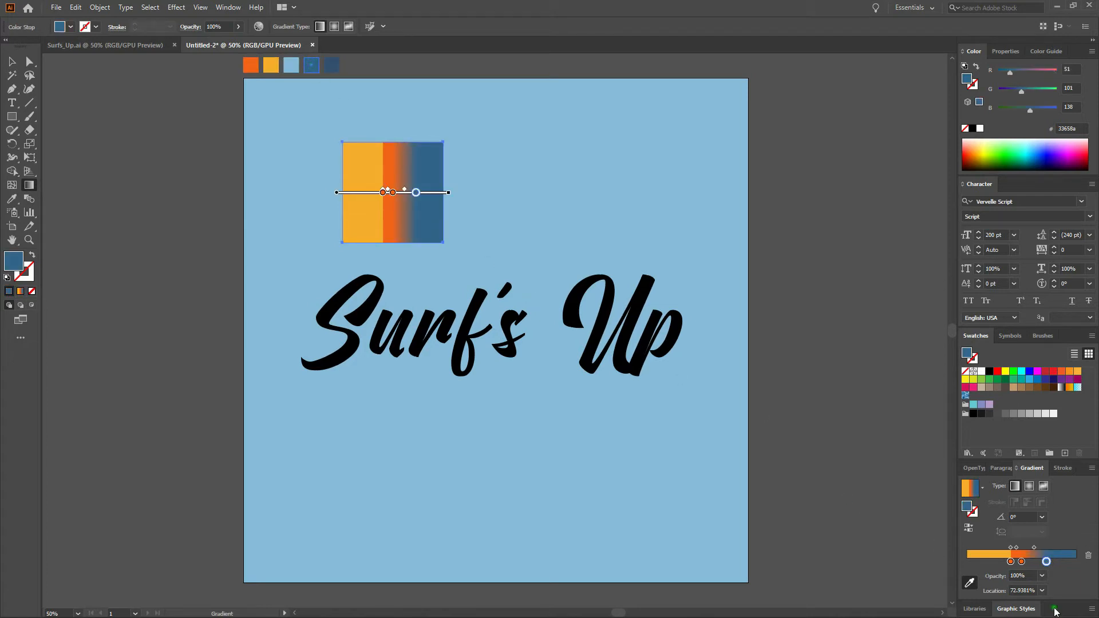
click(1026, 590)
double_click(1026, 591)
text(50.1)
key(Return)
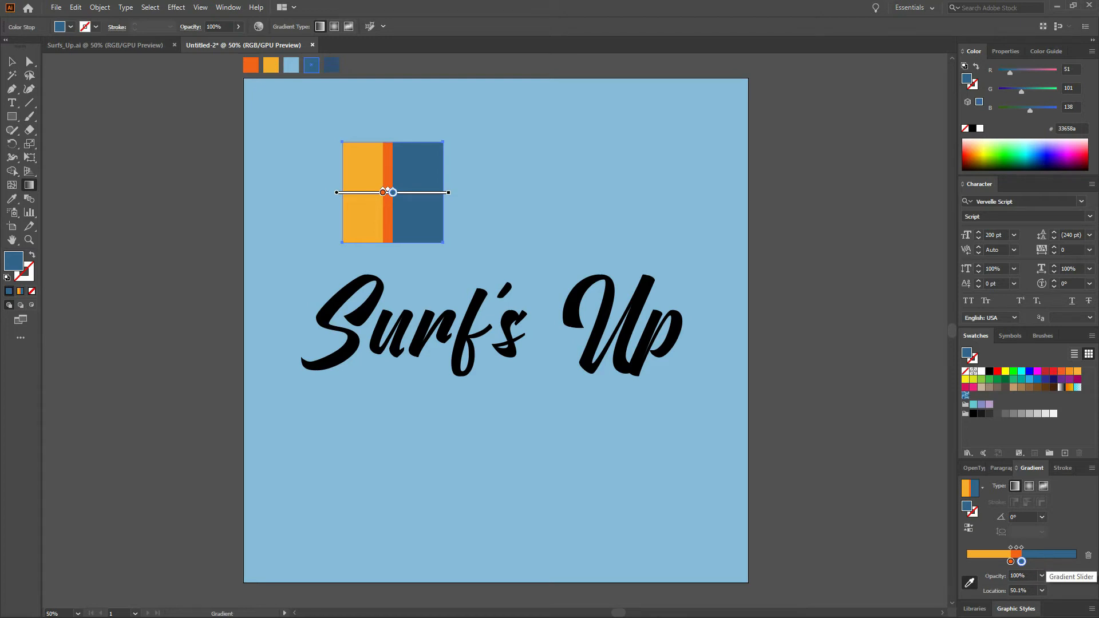
Add a further blue gradient stop at location 60%.
click(1045, 562)
click(1027, 591)
text(60)
key(Return)
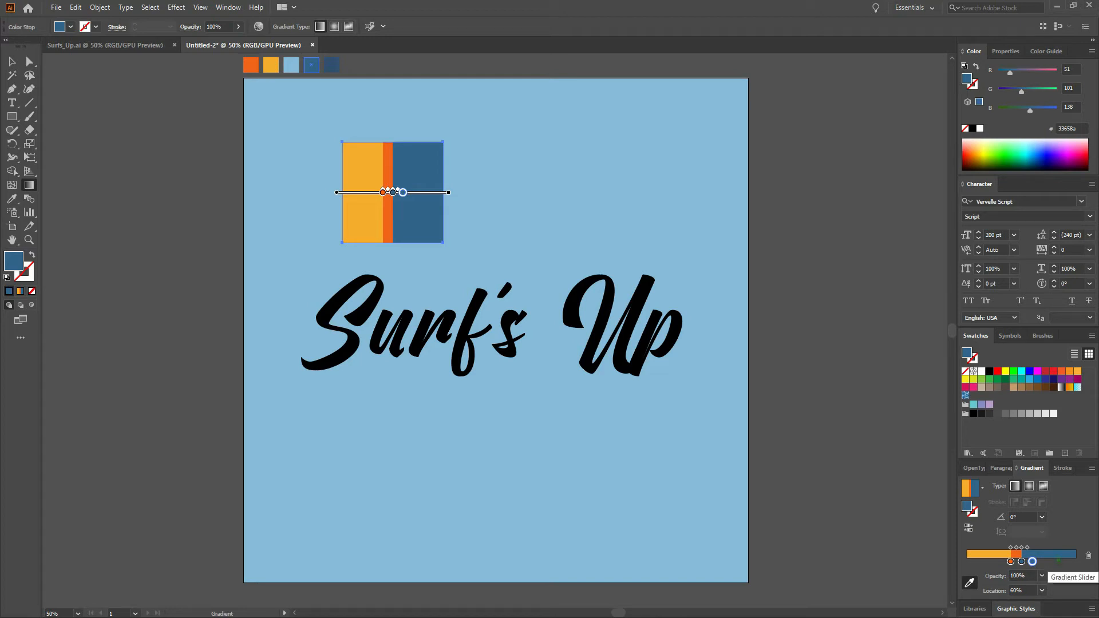
Add a stop coloured with the sampled yellow-orange palette colour and set its location to 60.1%.
click(1058, 562)
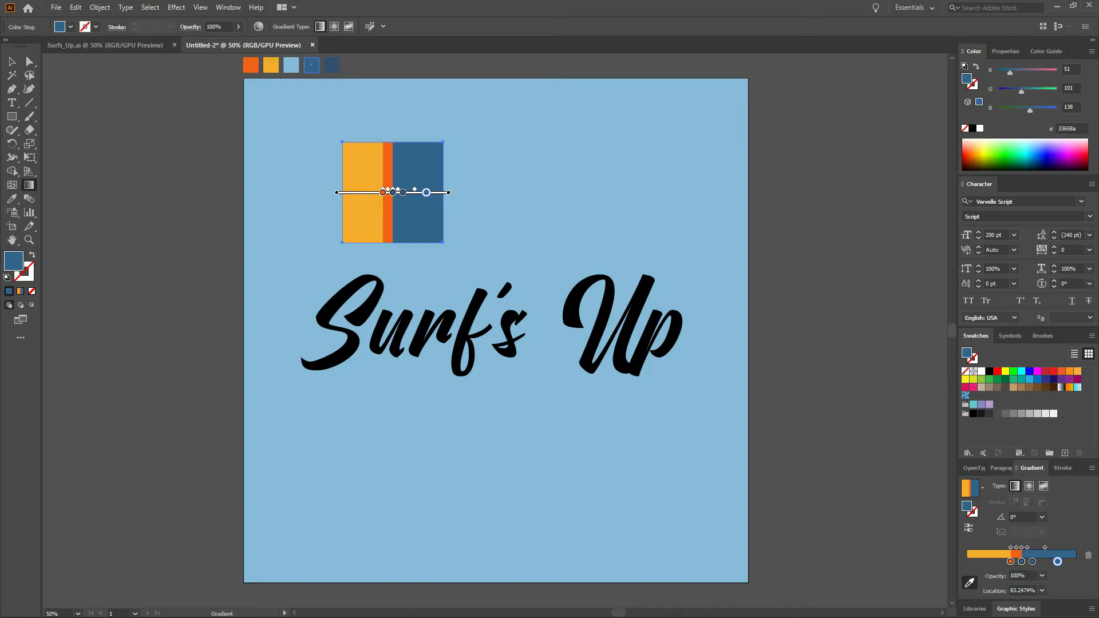
click(272, 64)
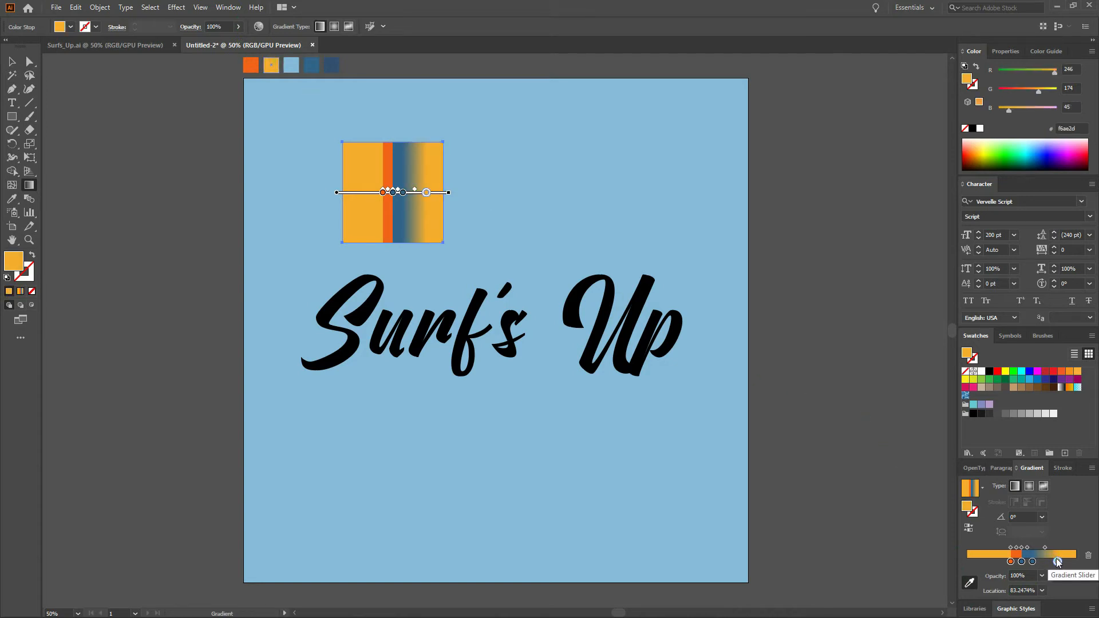
double_click(1025, 591)
text(60.1)
key(Return)
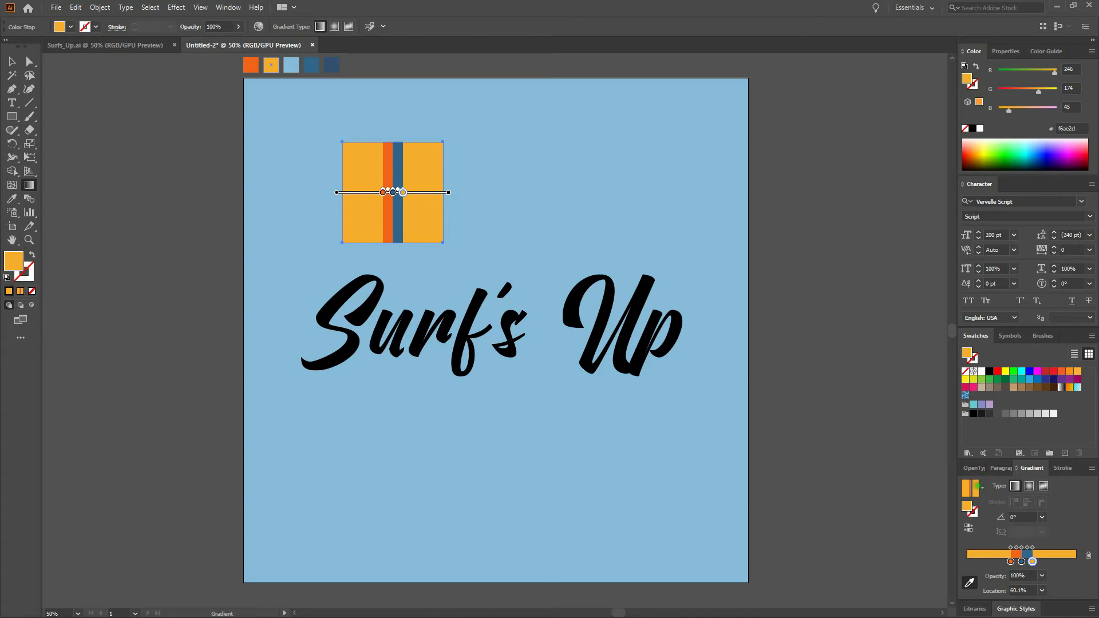
Save the striped gradient as a new swatch named Surf's Up.
click(984, 484)
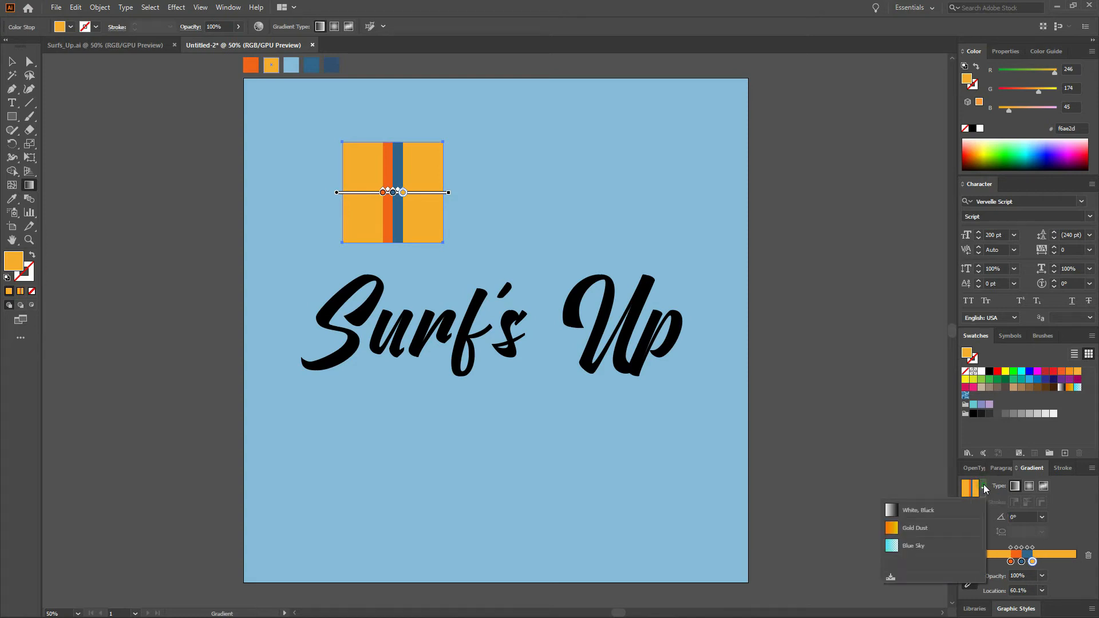
click(890, 576)
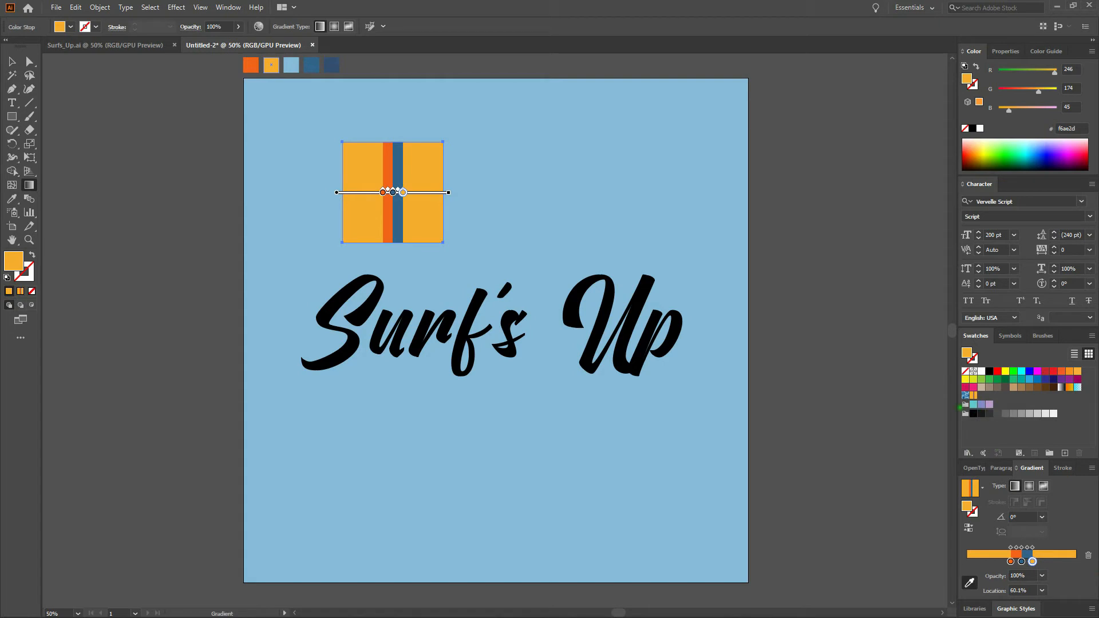
click(10, 63)
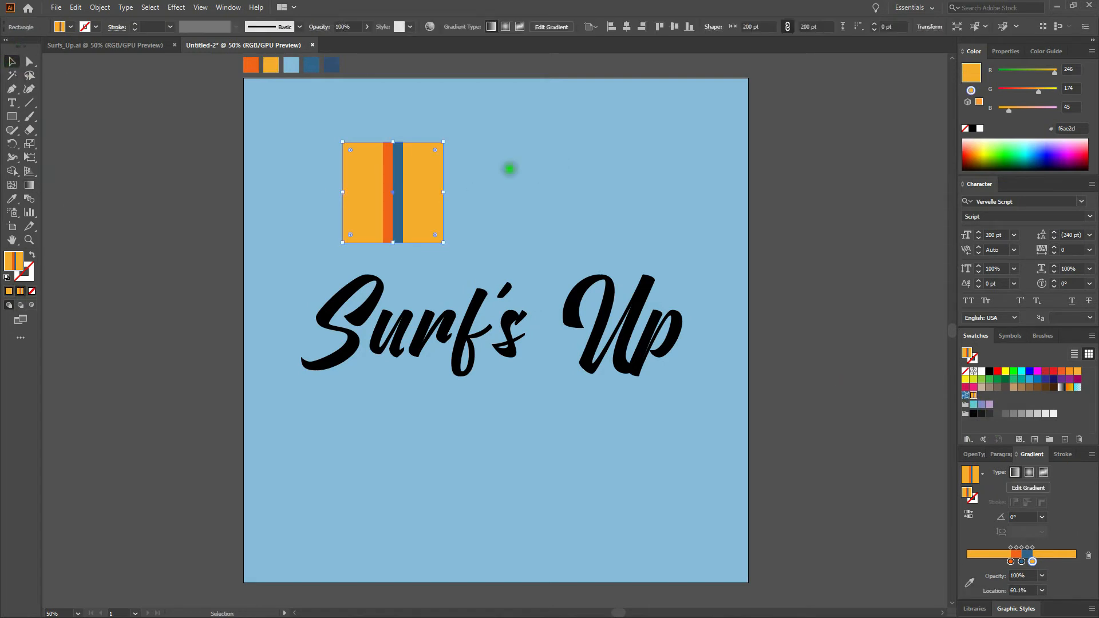
click(508, 170)
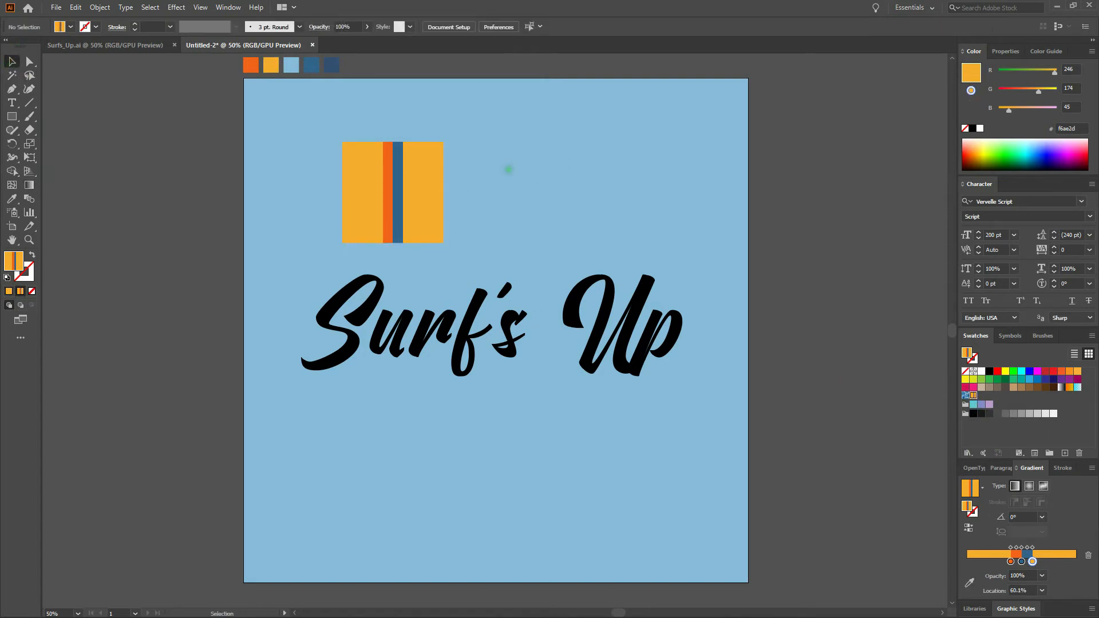
double_click(974, 395)
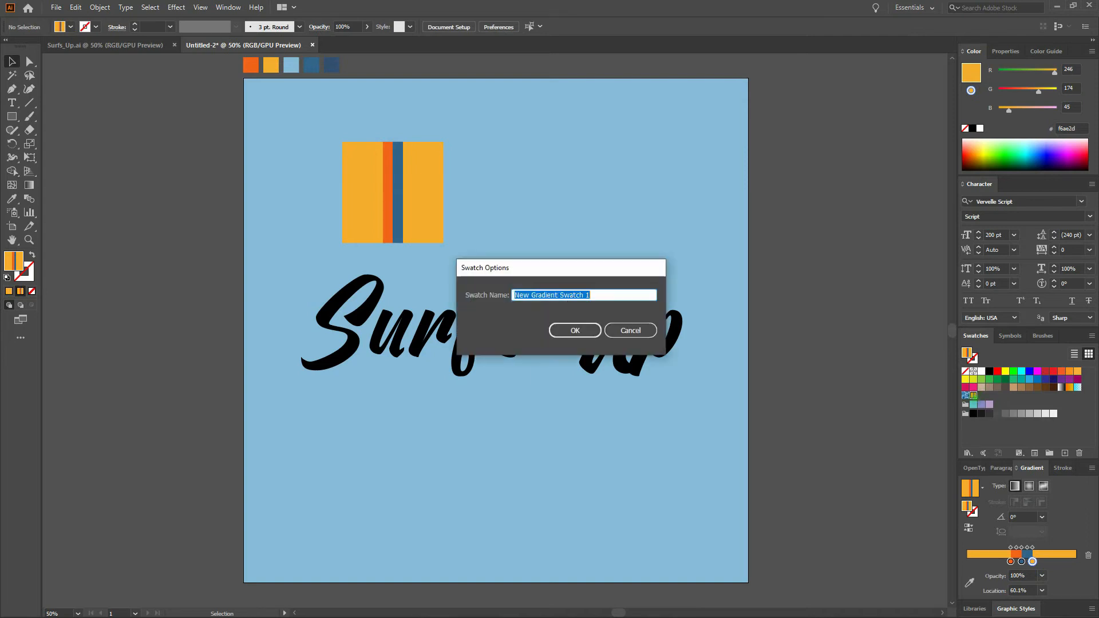
text(S)
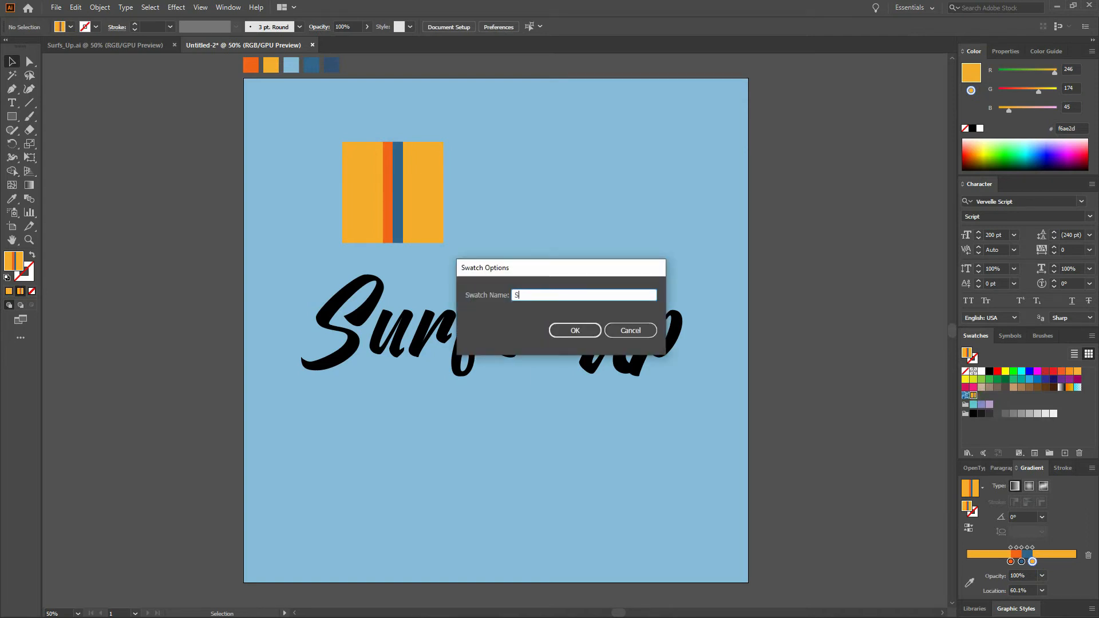
text(urf's Up)
key(Return)
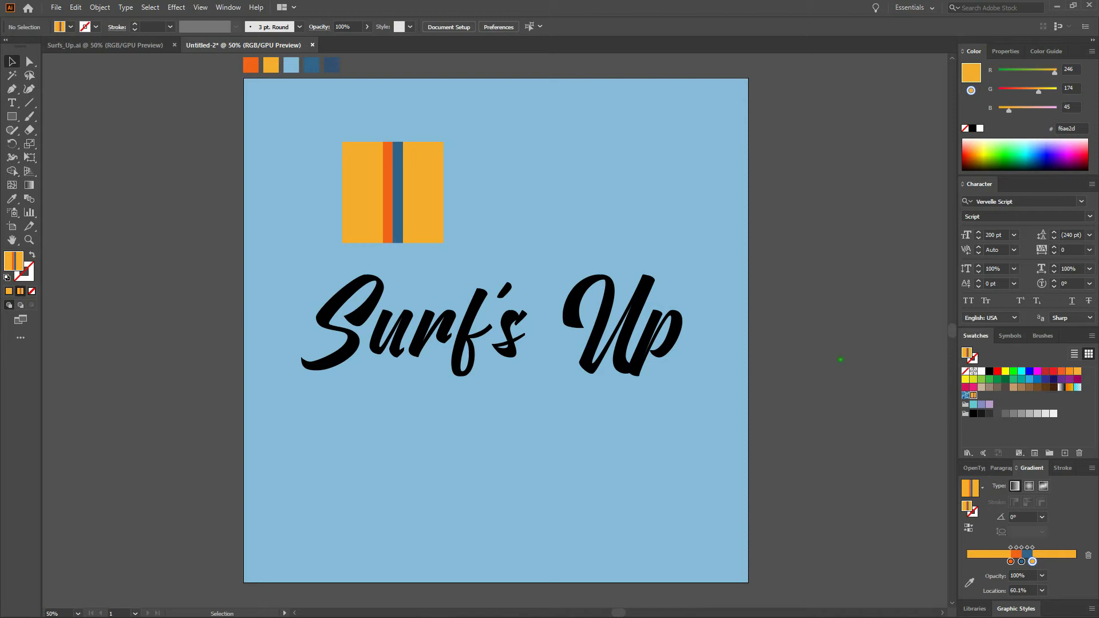
Delete the gradient square from the artboard.
click(409, 193)
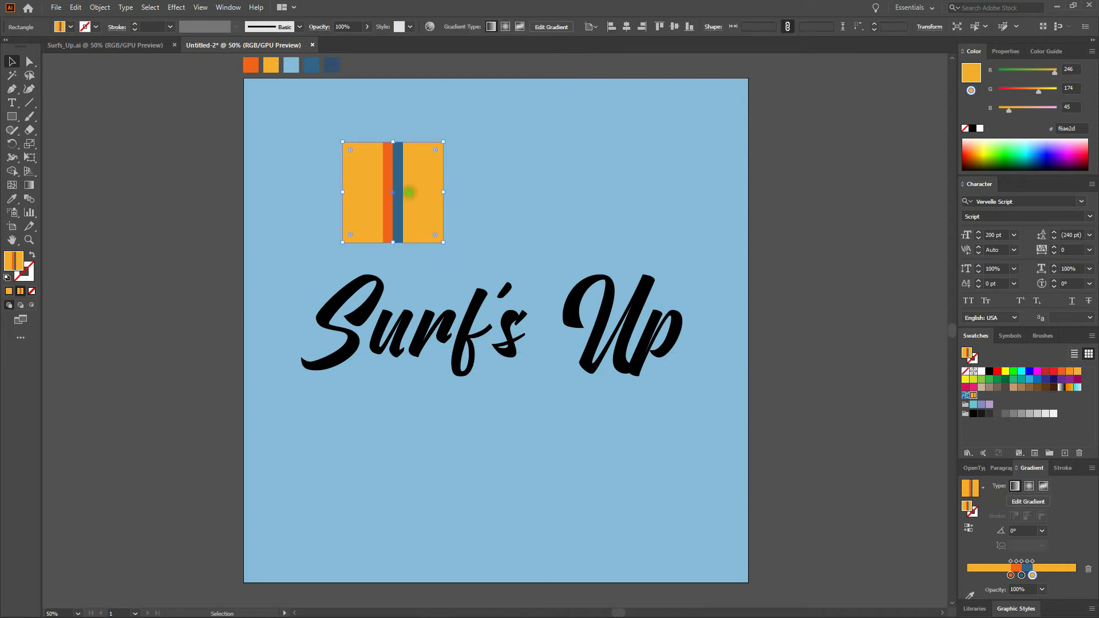
key(Delete)
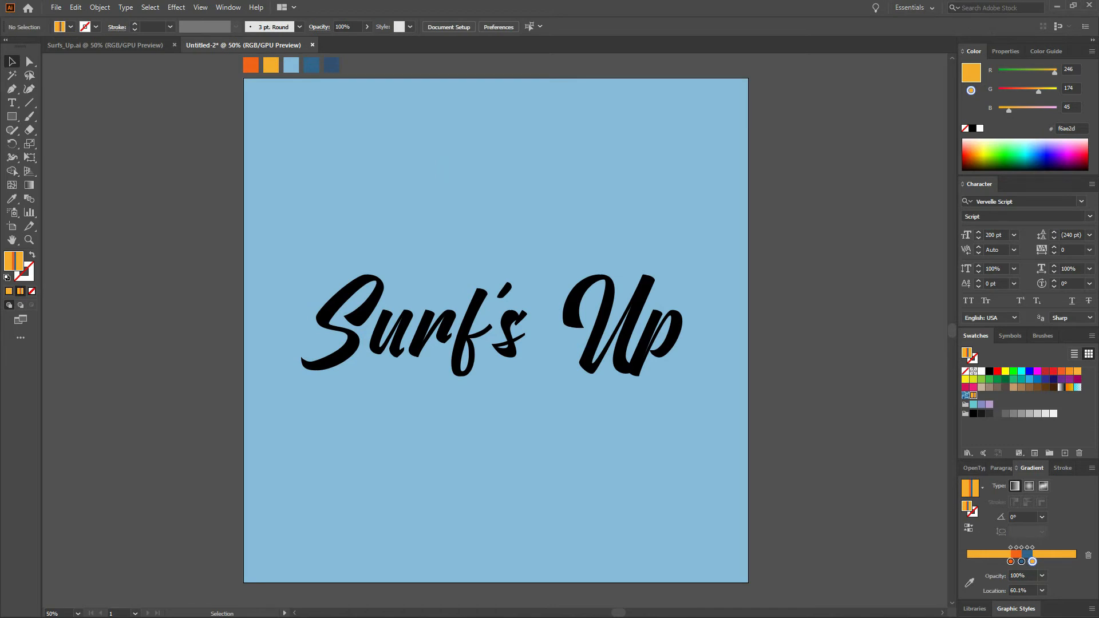
Add a new fill to the Surf's Up text in the Appearance panel and apply the Surf's Up gradient swatch.
click(477, 325)
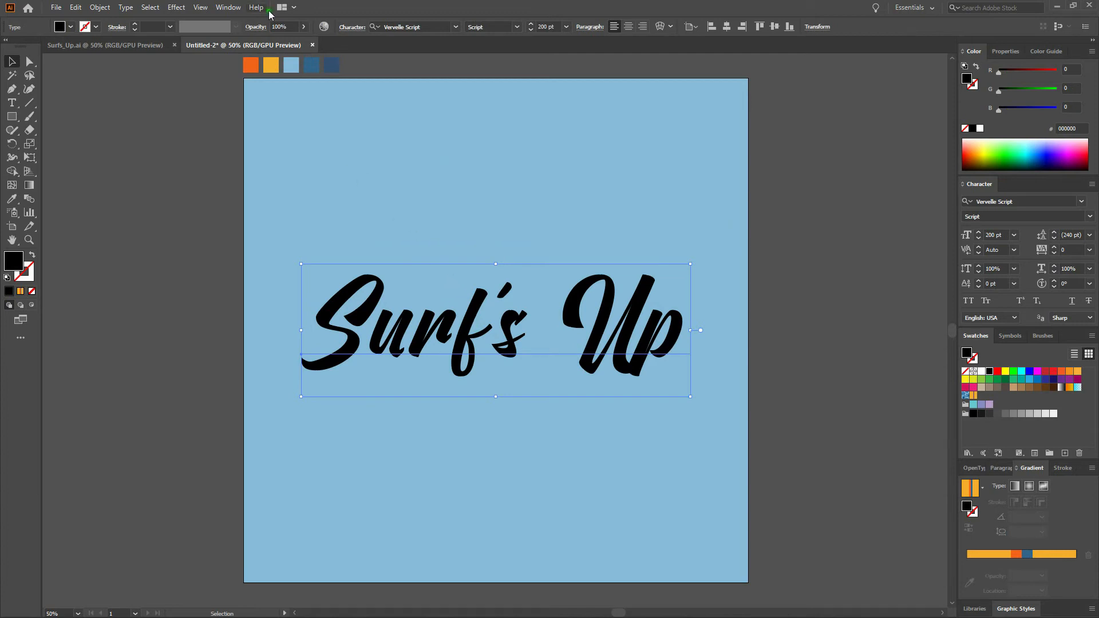
click(235, 8)
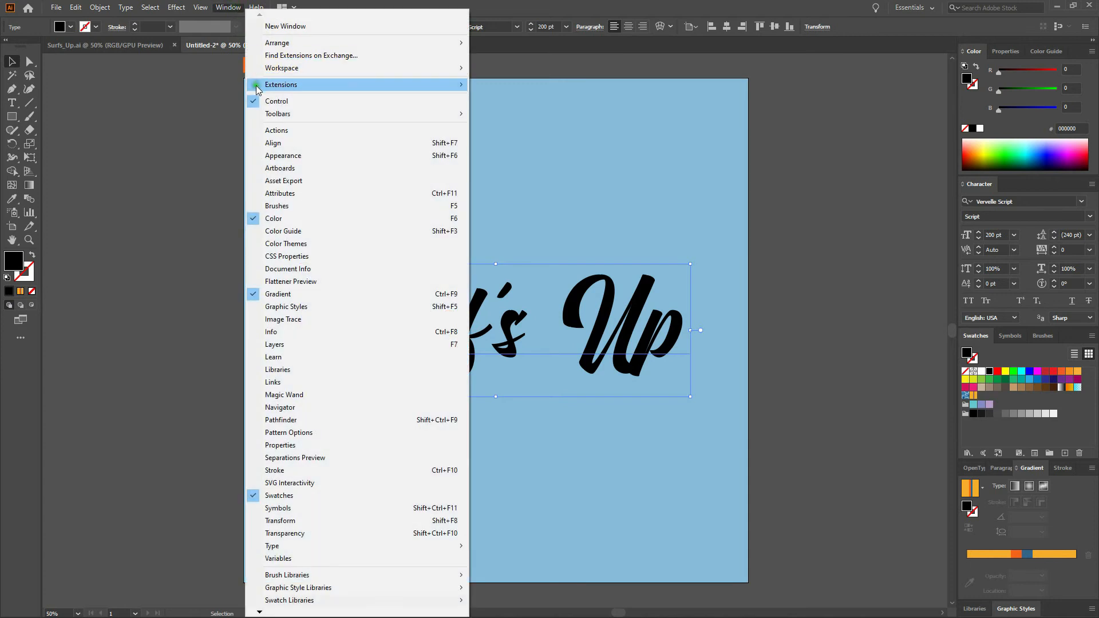
click(273, 155)
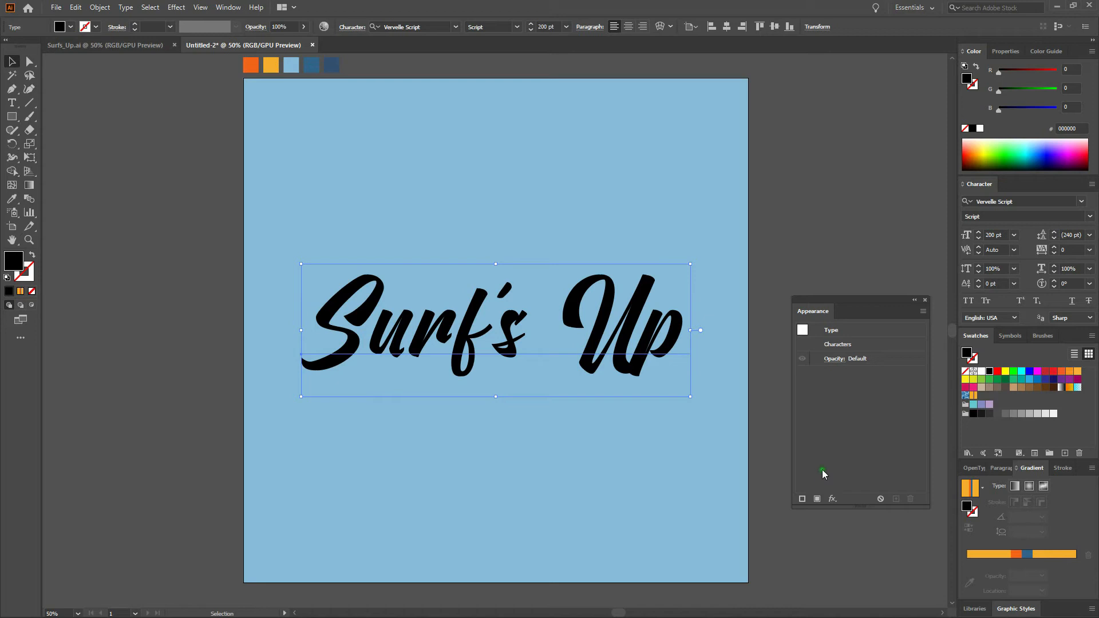
click(816, 500)
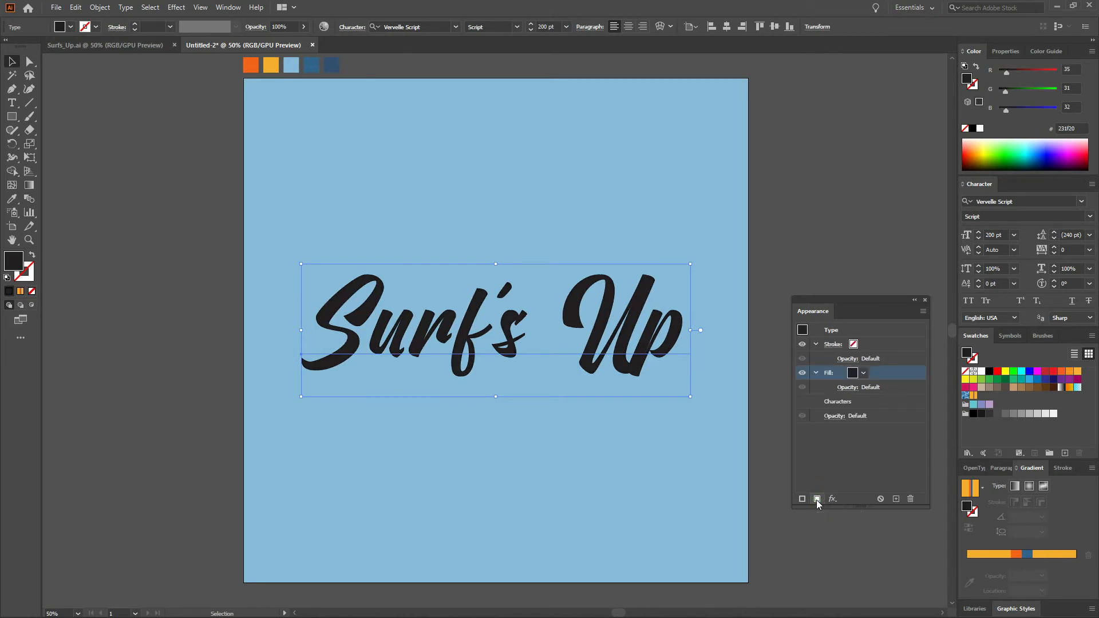
click(853, 374)
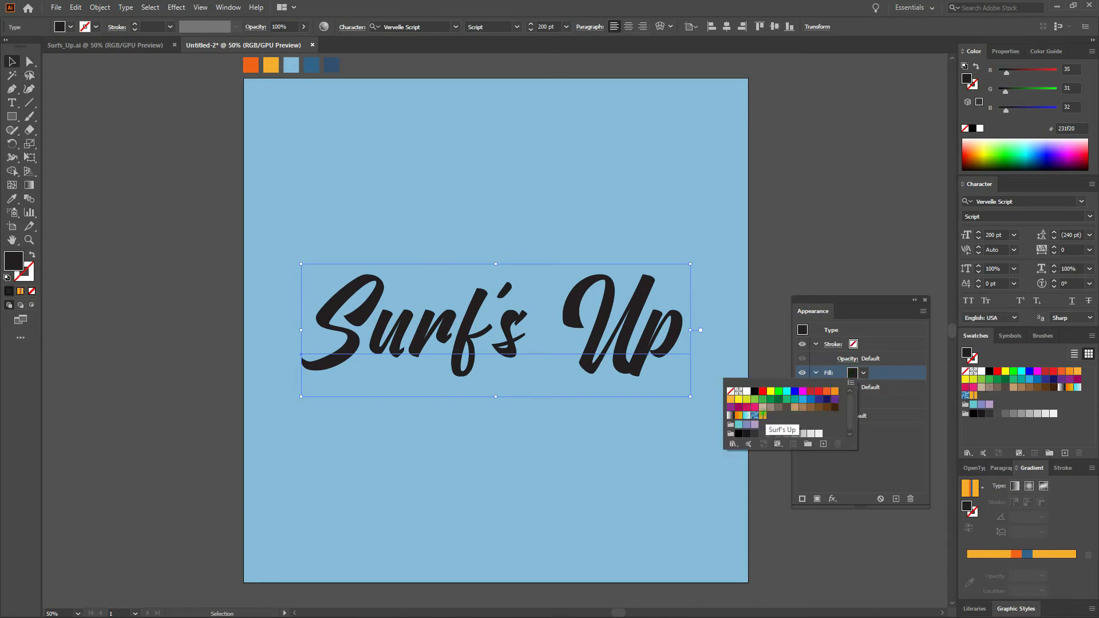
click(764, 415)
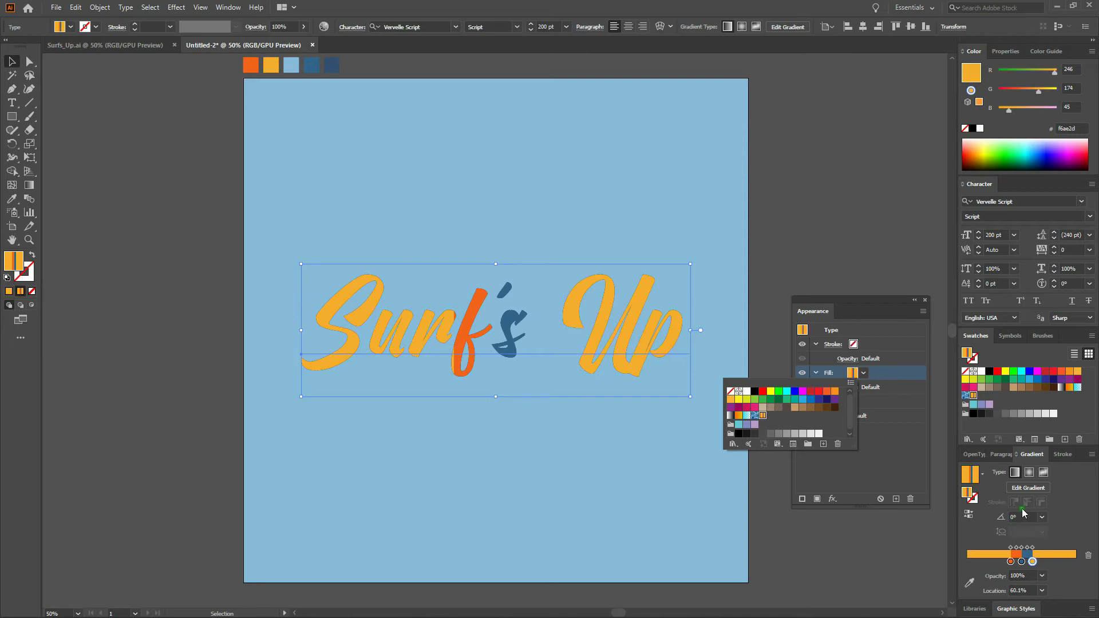
Set the text fill's gradient angle to 90°.
click(1015, 517)
text(90)
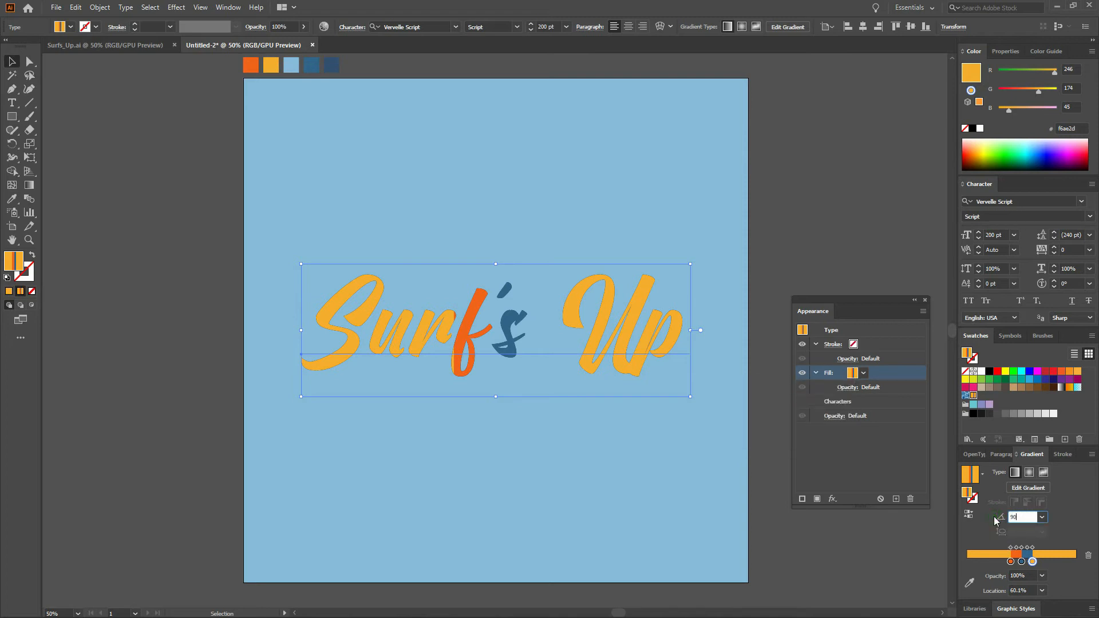
key(Return)
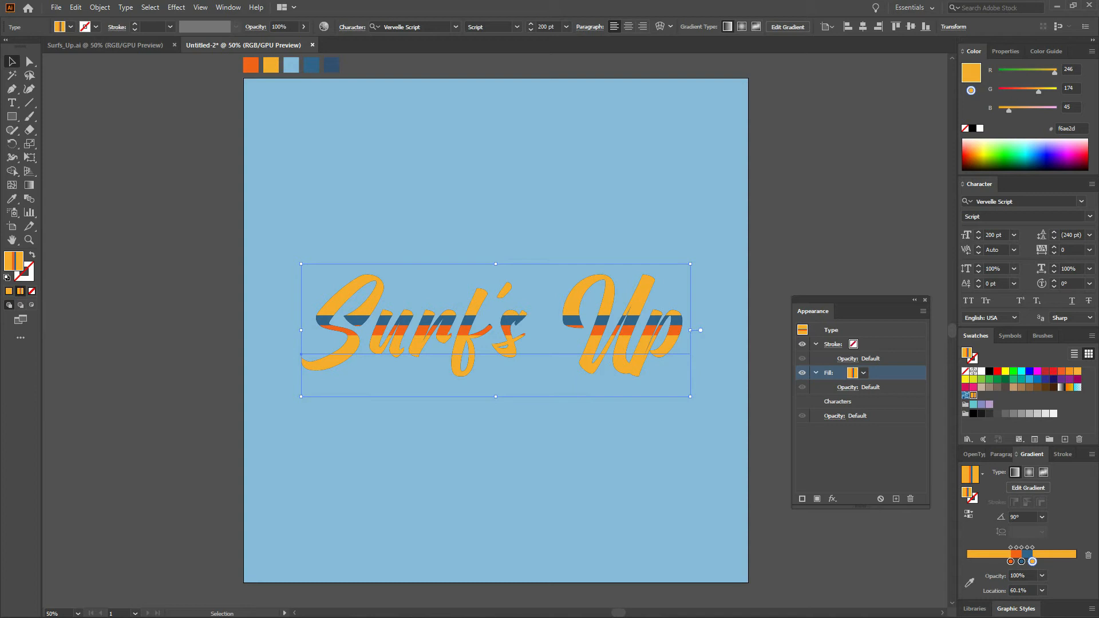
Duplicate the text's gradient fill and give the lower copy a Transform effect moving it 1 pt horizontally and vertically with 10 copies.
click(817, 499)
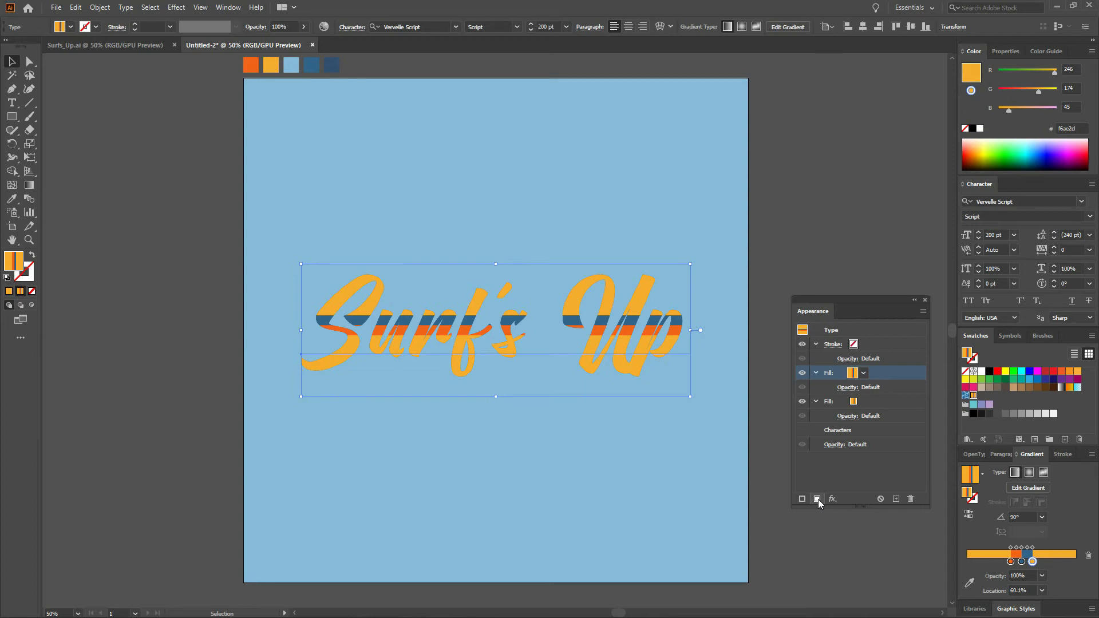
click(874, 404)
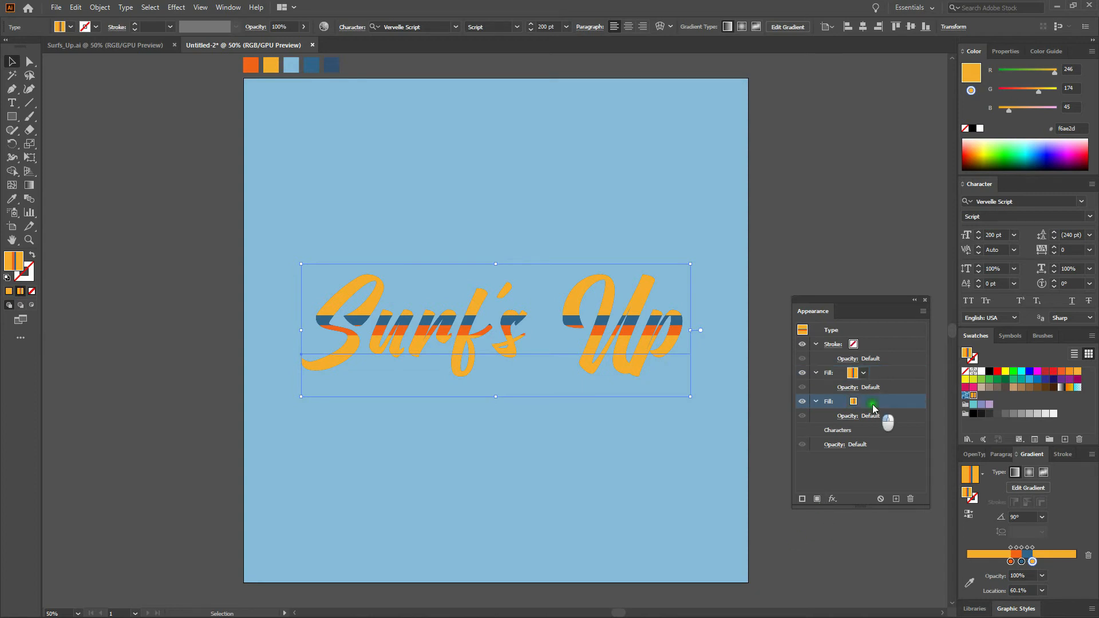
click(833, 499)
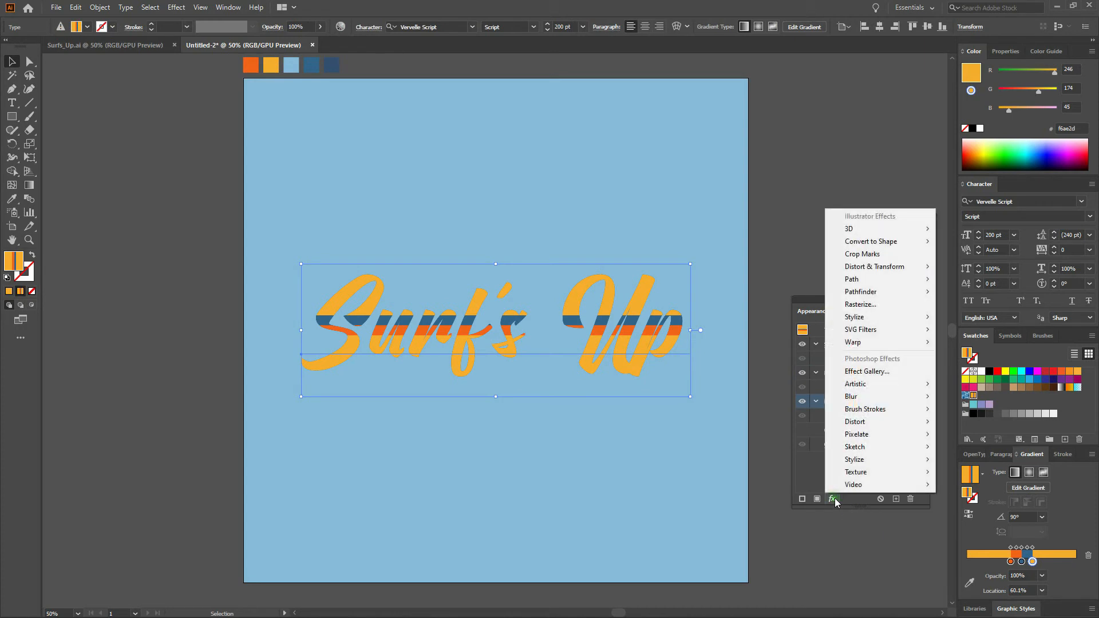
mouse_move(912, 267)
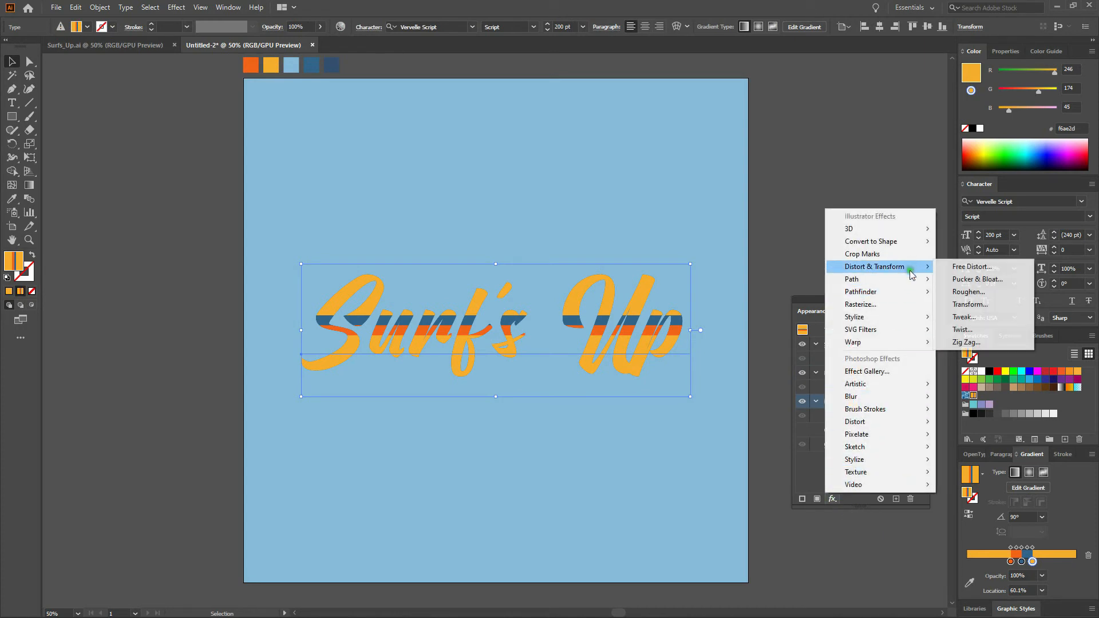
click(980, 307)
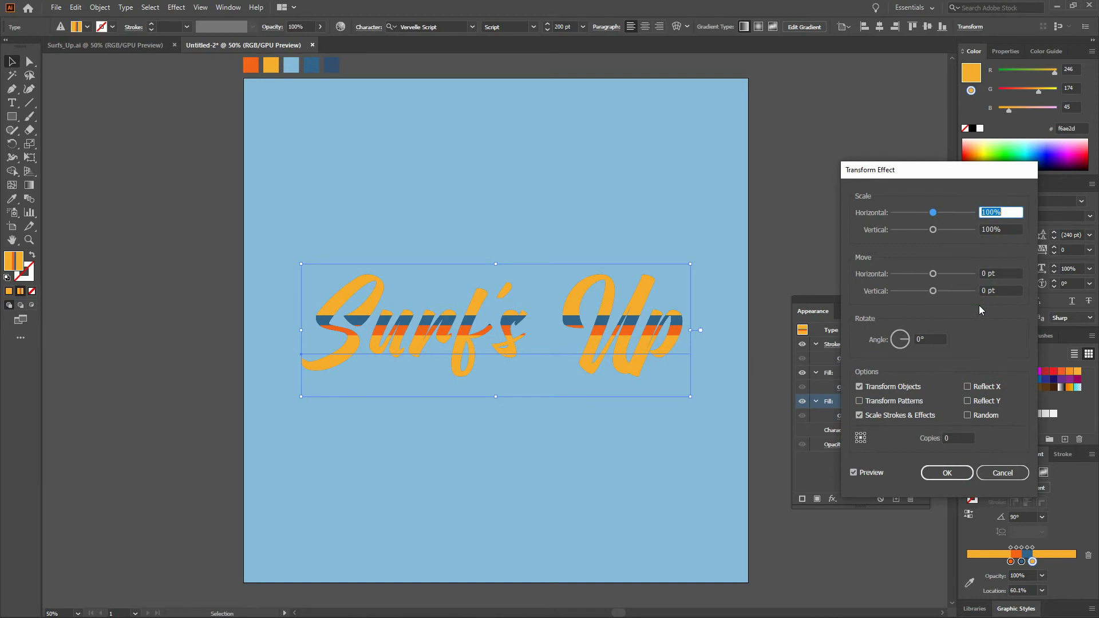
click(1007, 274)
text(1)
key(Tab)
text(1)
key(Tab)
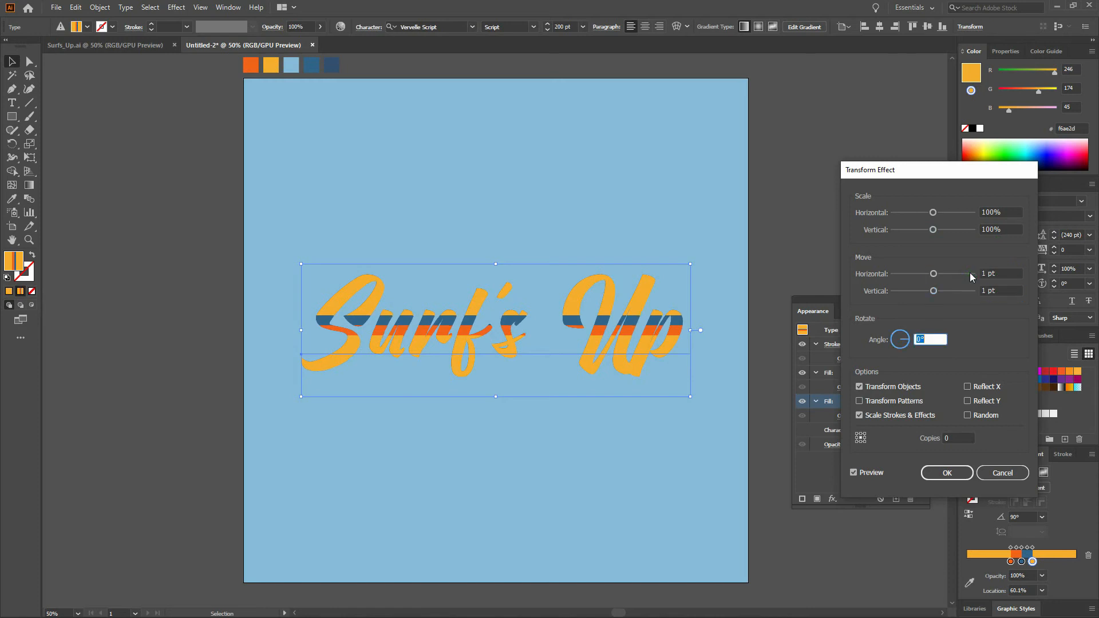
key(Tab)
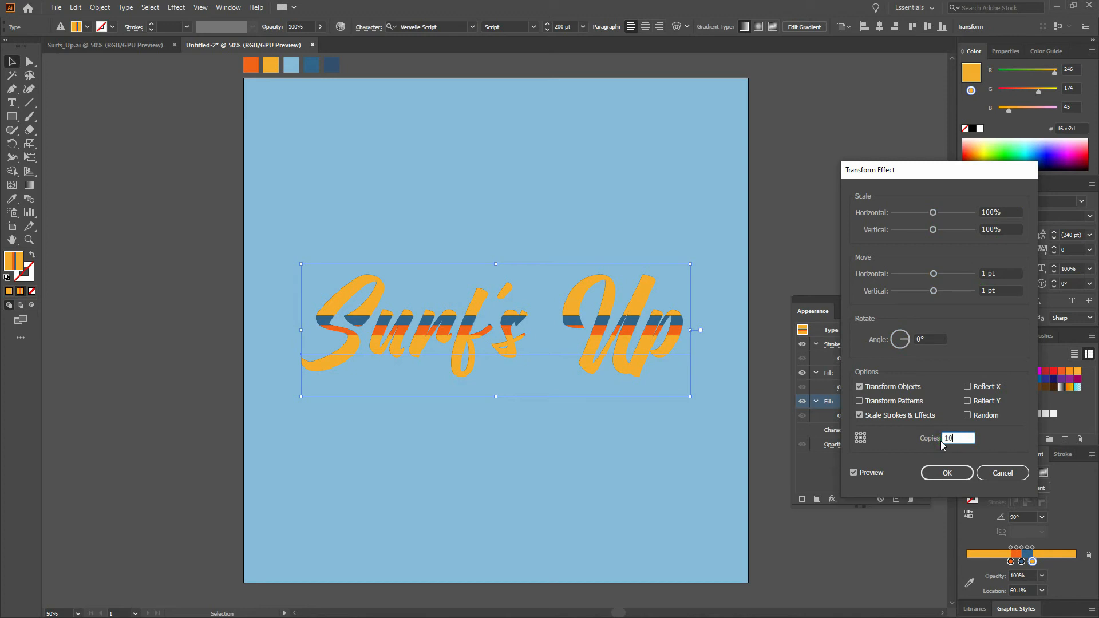
key(Tab)
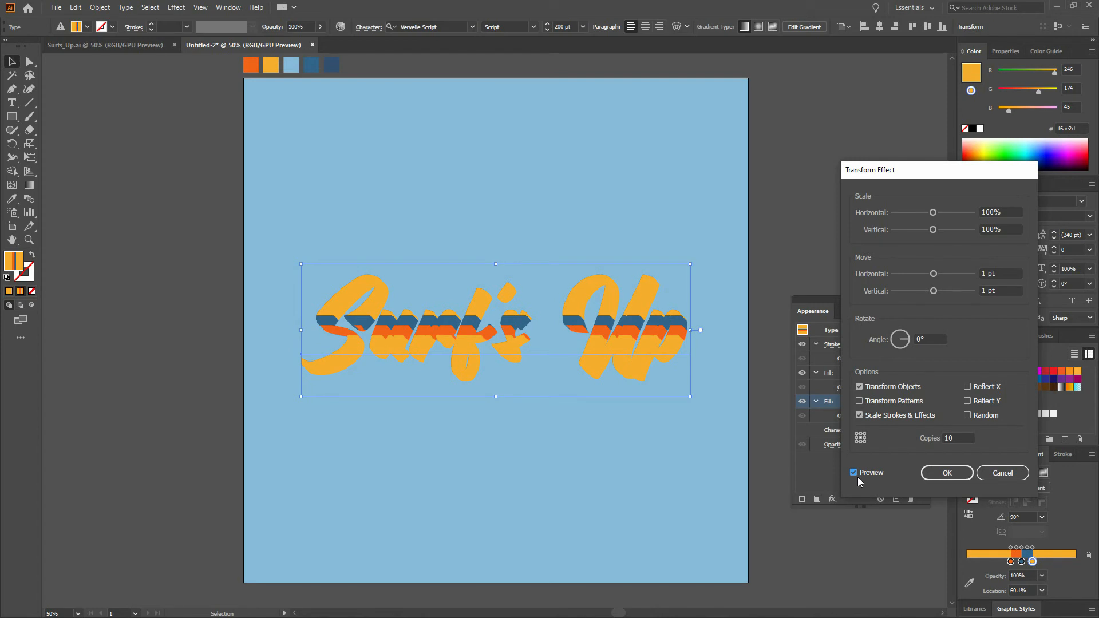
click(948, 473)
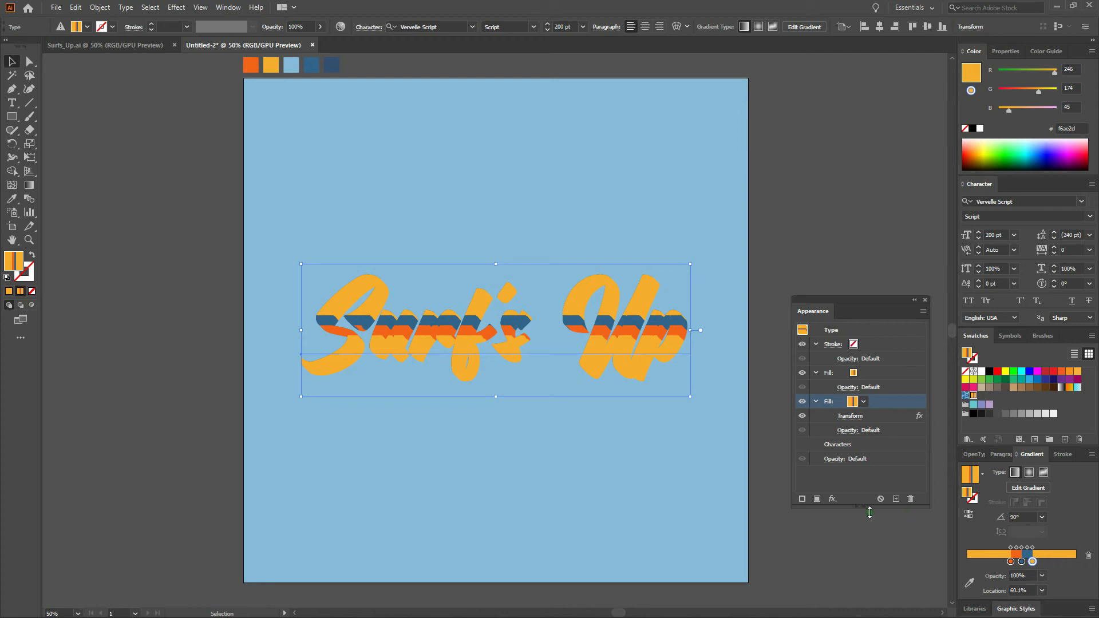
Add a new black fill to the text and move it between the two gradient fills.
click(868, 480)
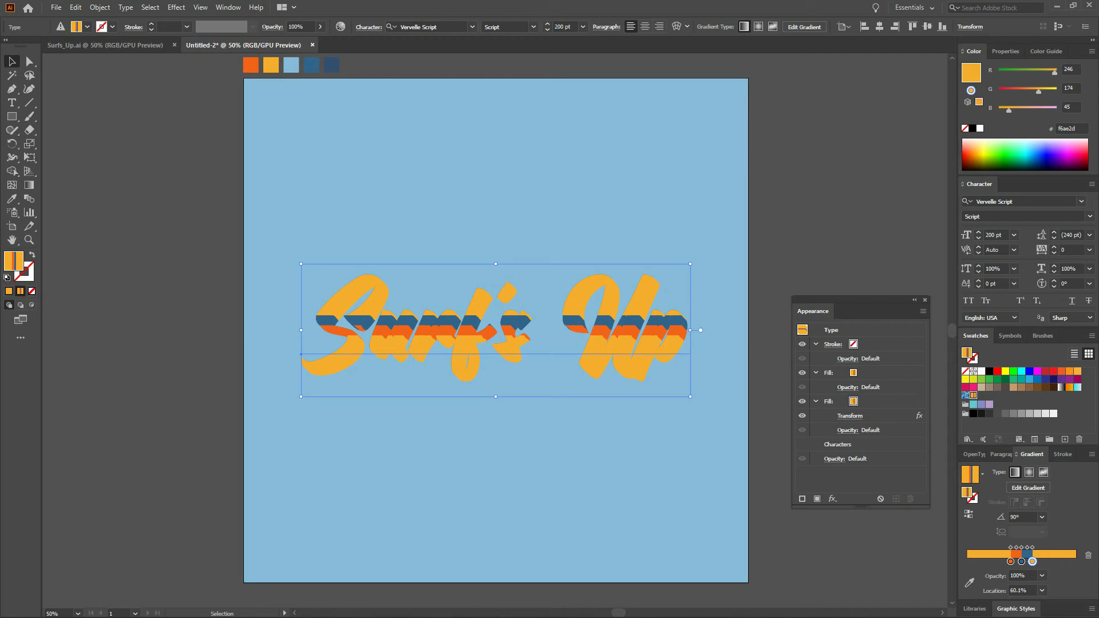
click(817, 500)
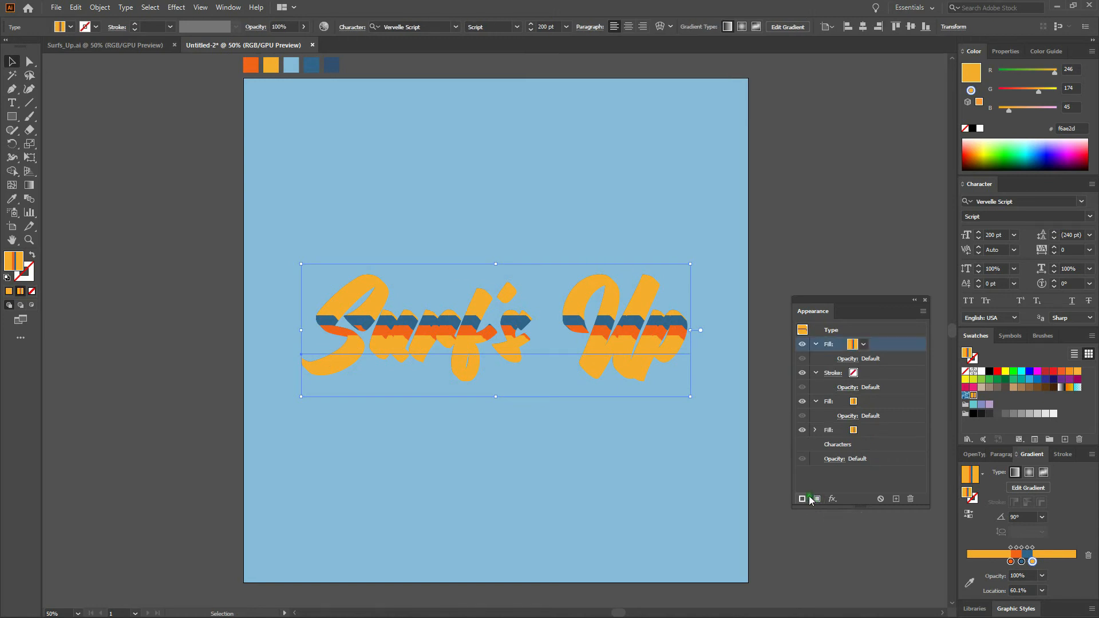
click(853, 345)
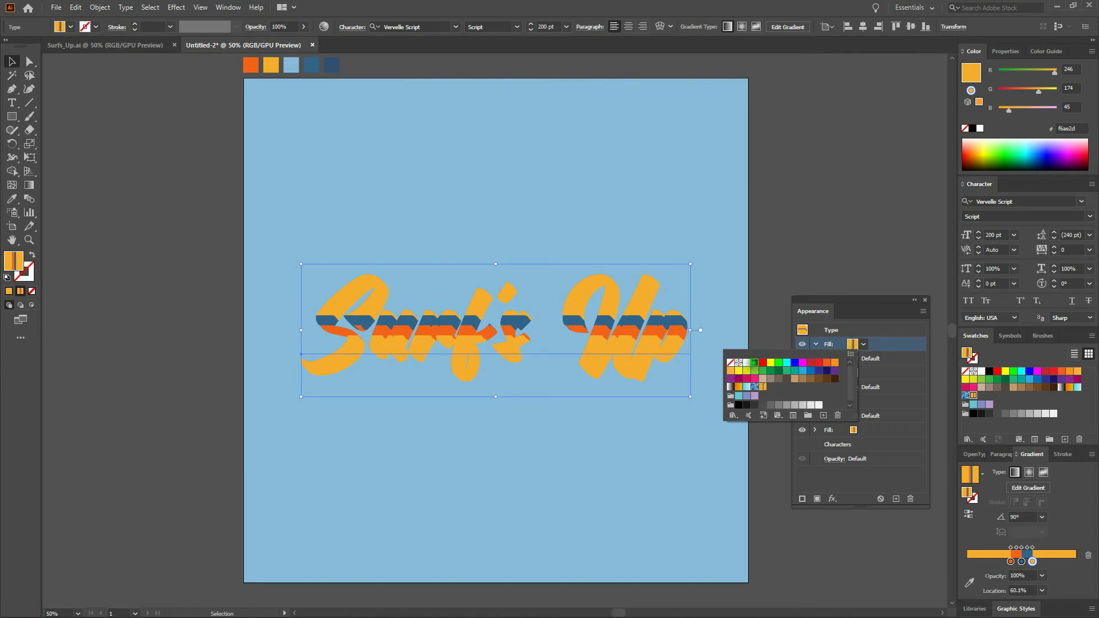
click(754, 363)
click(881, 342)
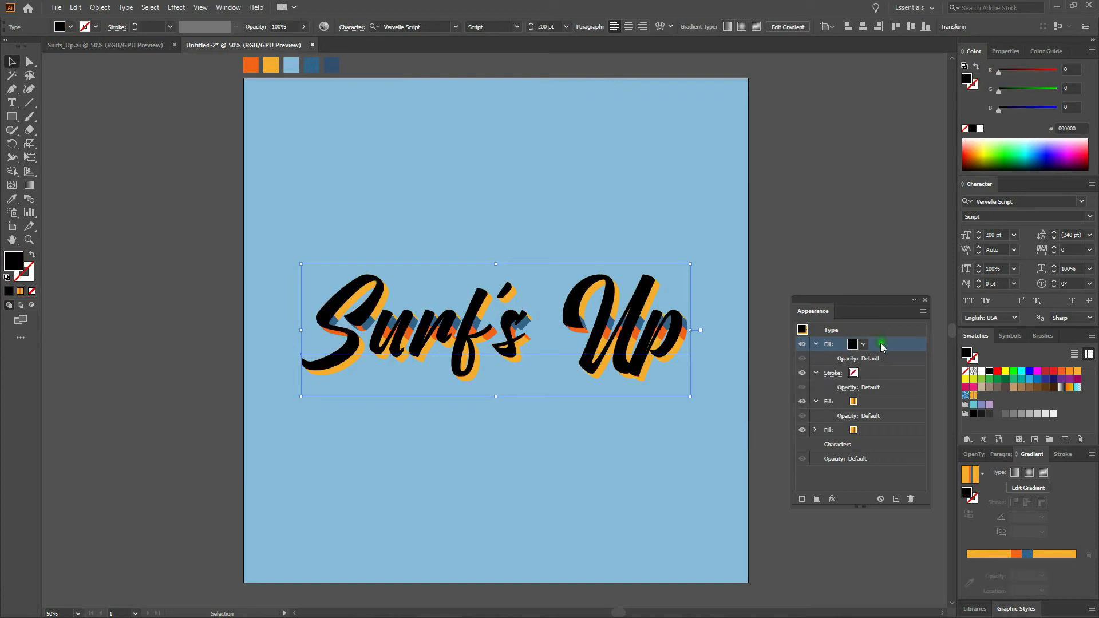
drag(885, 345, 874, 419)
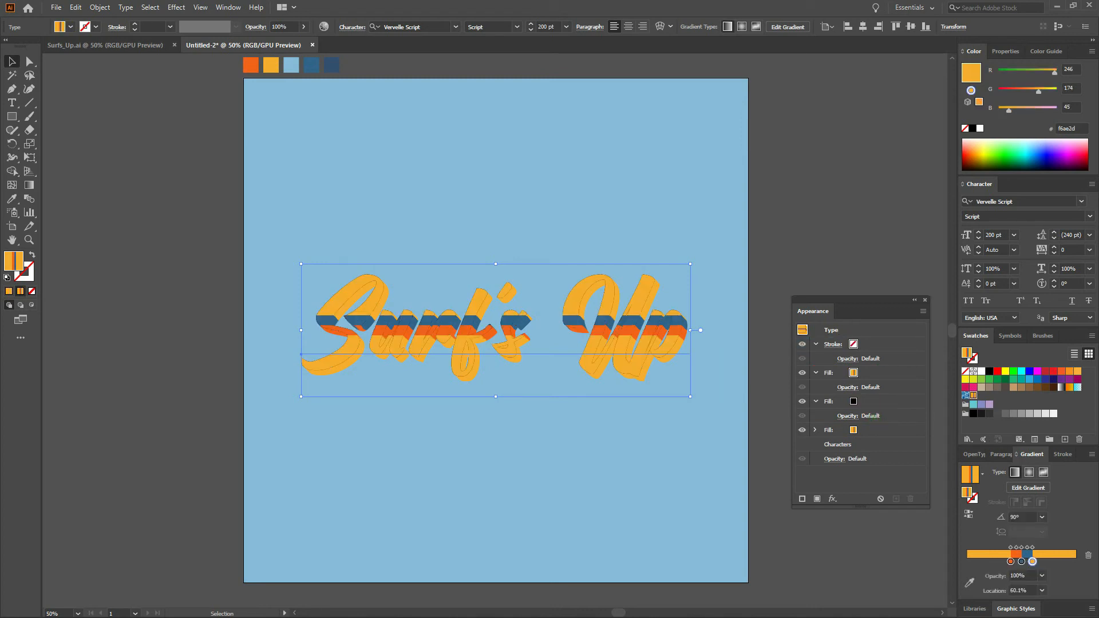
Apply a Transform effect to the black fill moving it 1 pt horizontally and vertically with 10 copies.
click(875, 466)
click(875, 403)
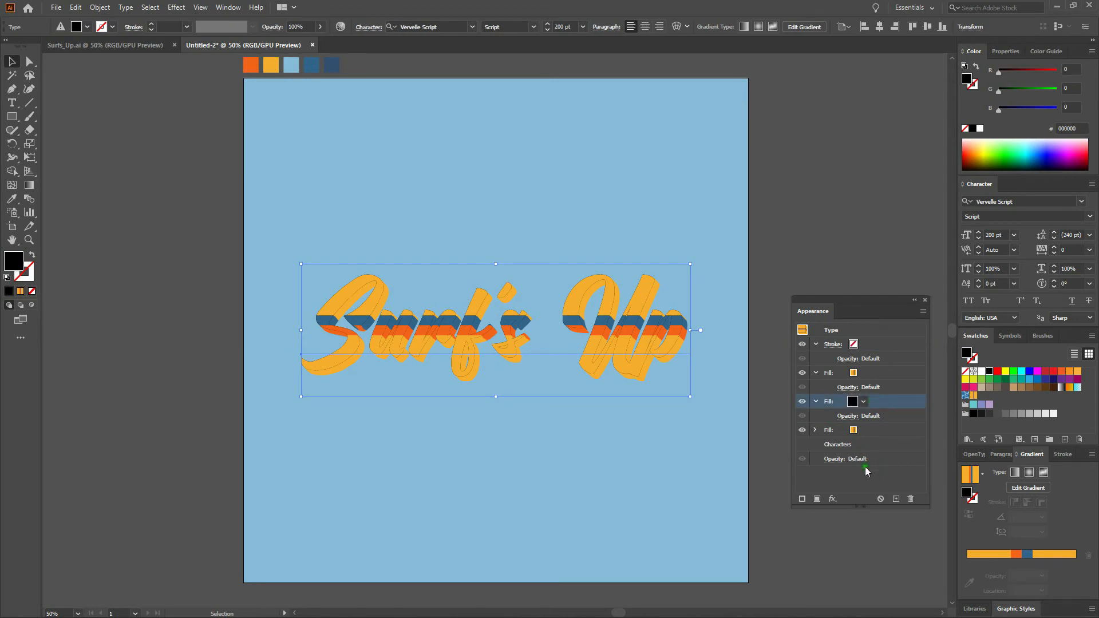
click(834, 499)
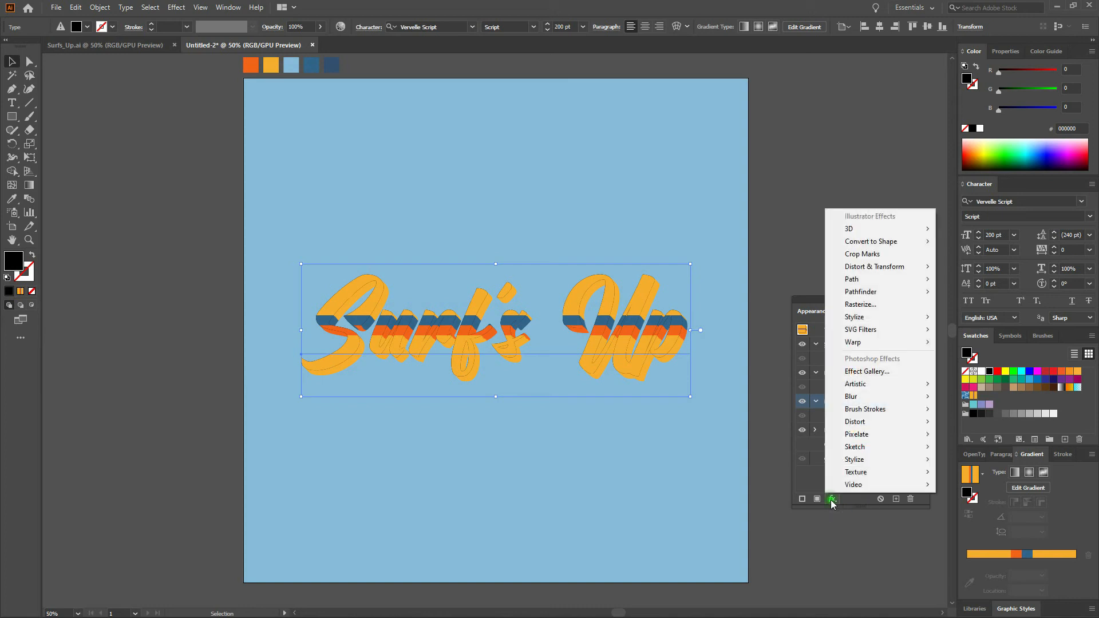
mouse_move(910, 269)
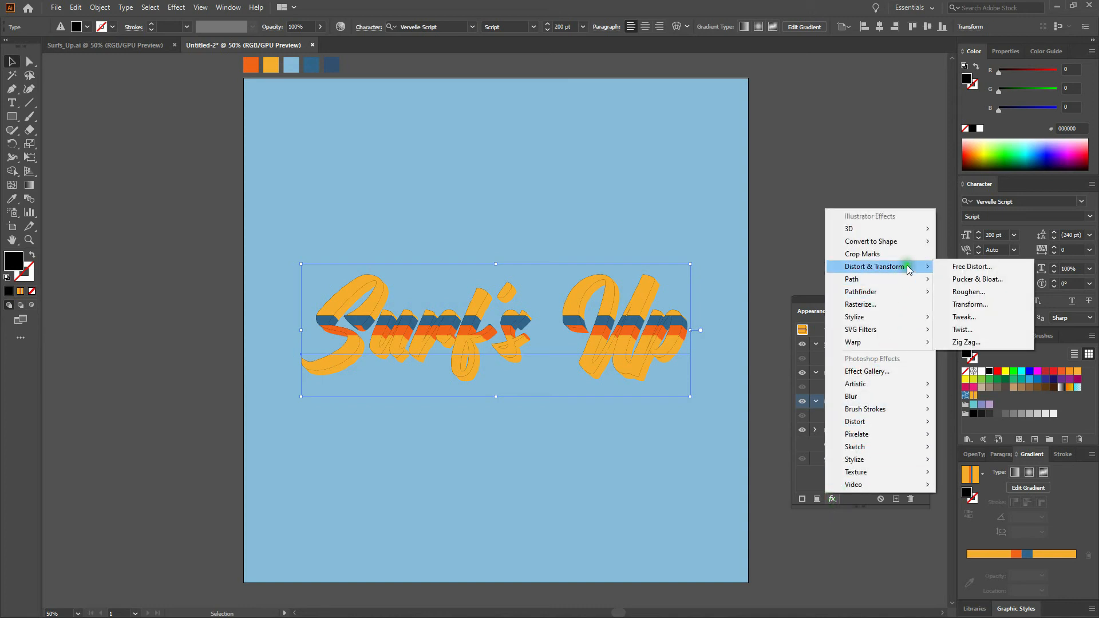
click(990, 305)
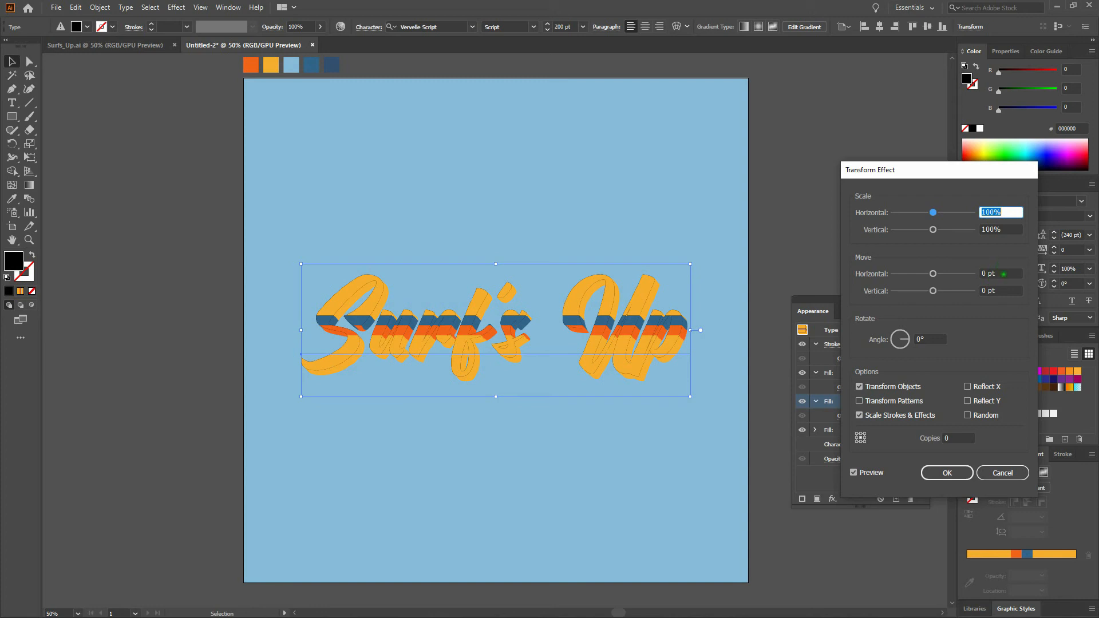
click(1003, 274)
text(1)
key(Tab)
text(1)
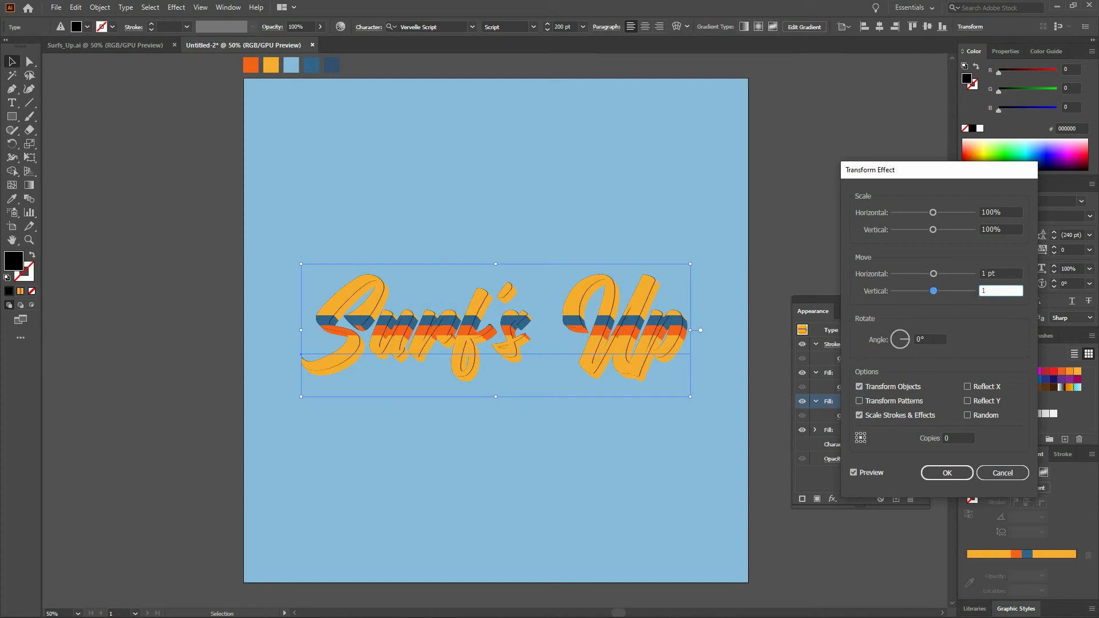
key(Tab)
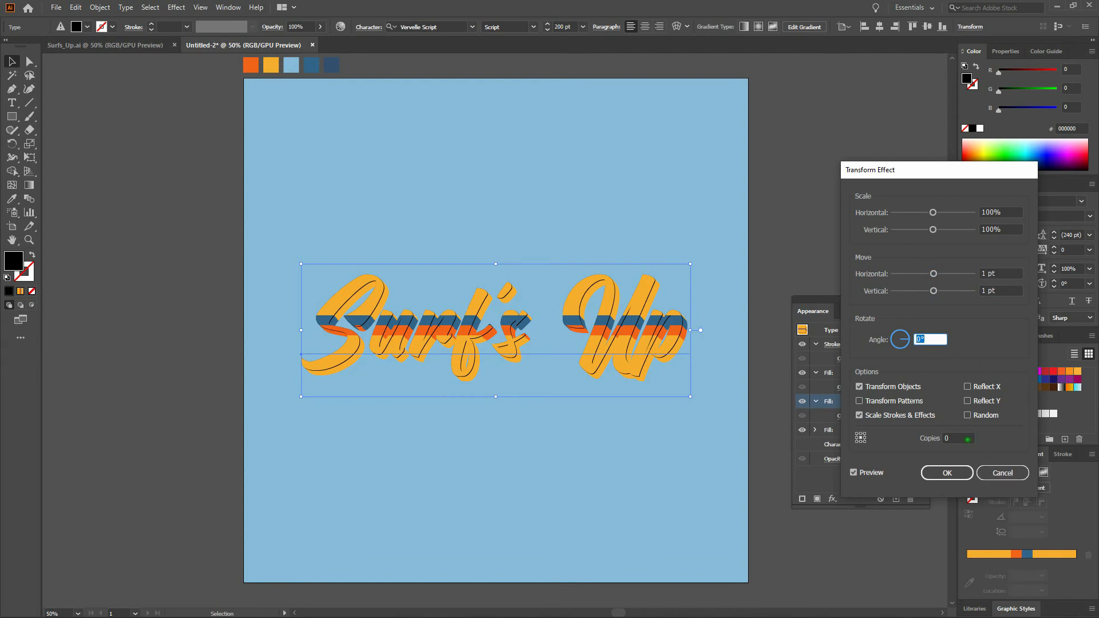
click(944, 438)
text(10)
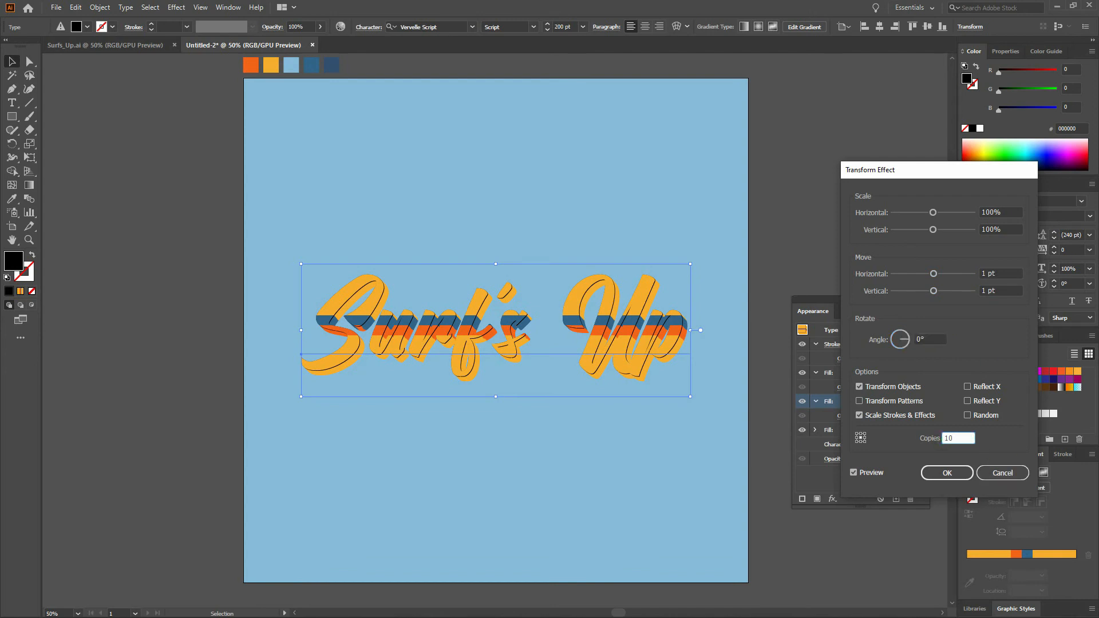
key(Return)
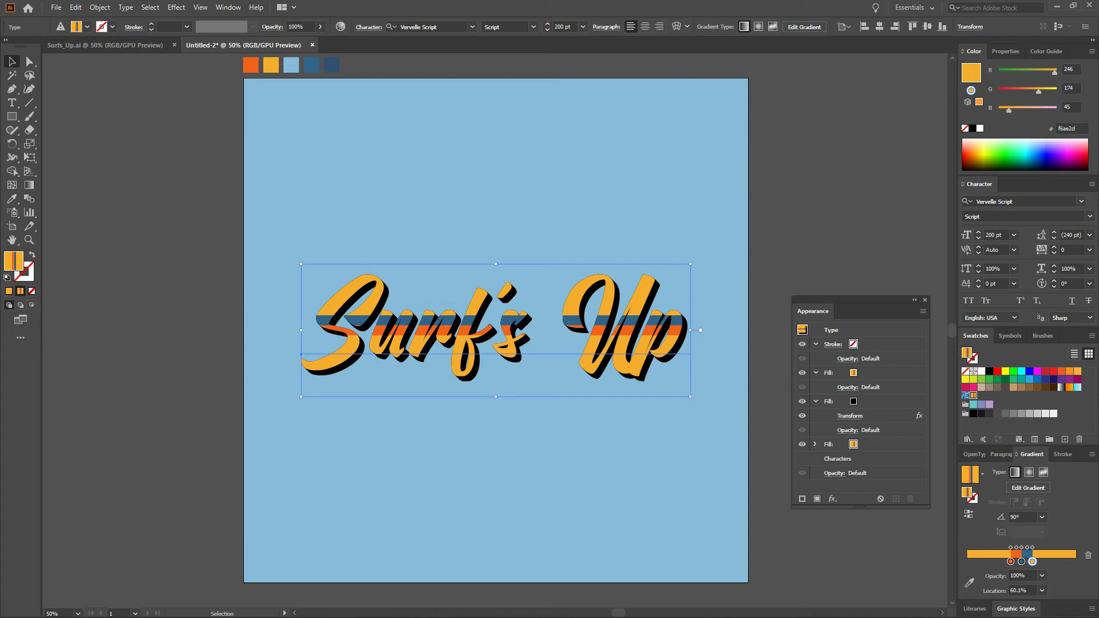
Set the black fill's opacity to 50%.
click(870, 403)
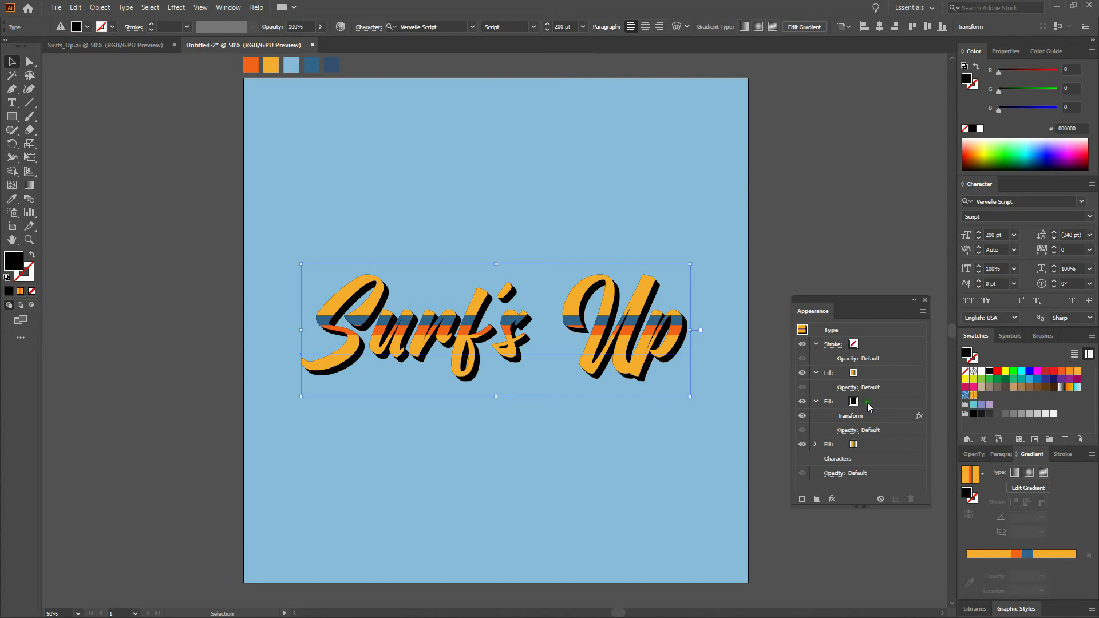
click(847, 430)
text(50)
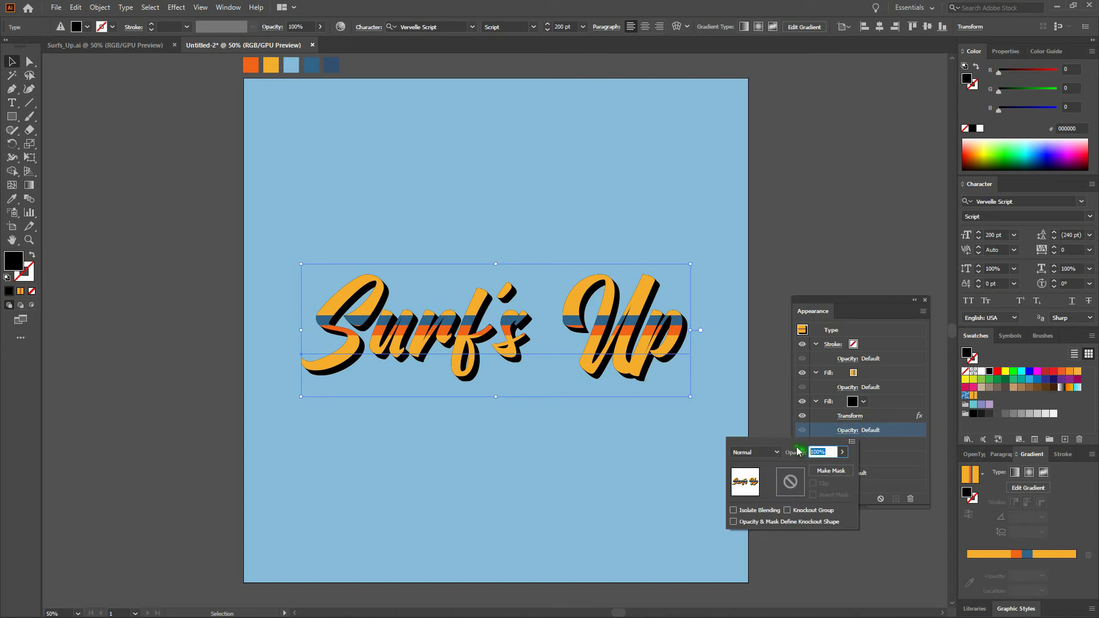
key(Return)
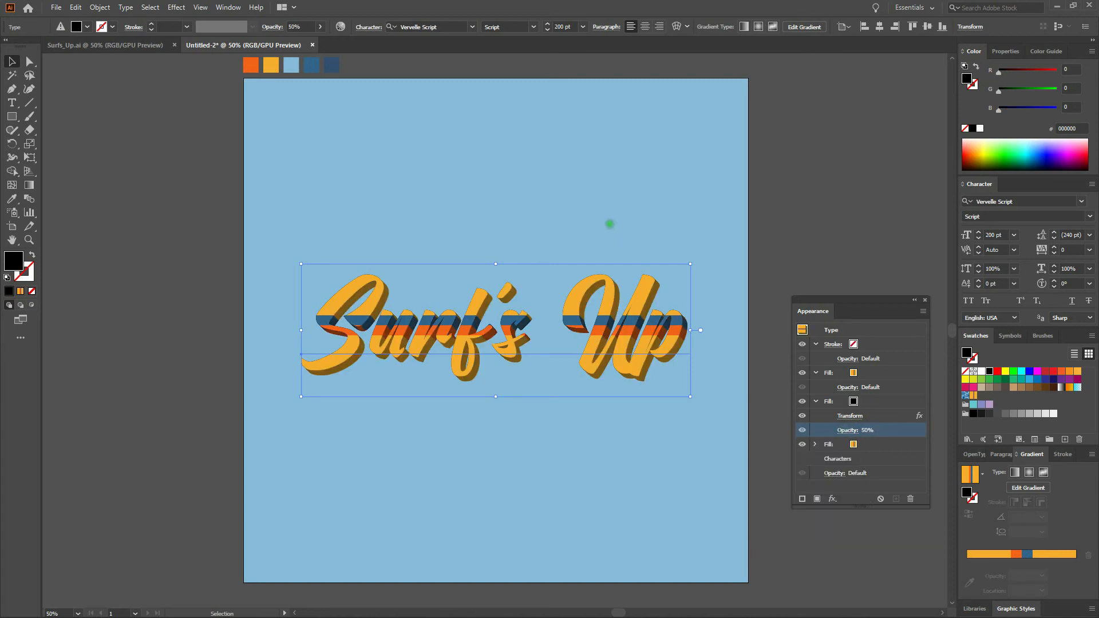
Shear the Surf's Up text upward on its right side with the Free Transform tool.
click(607, 224)
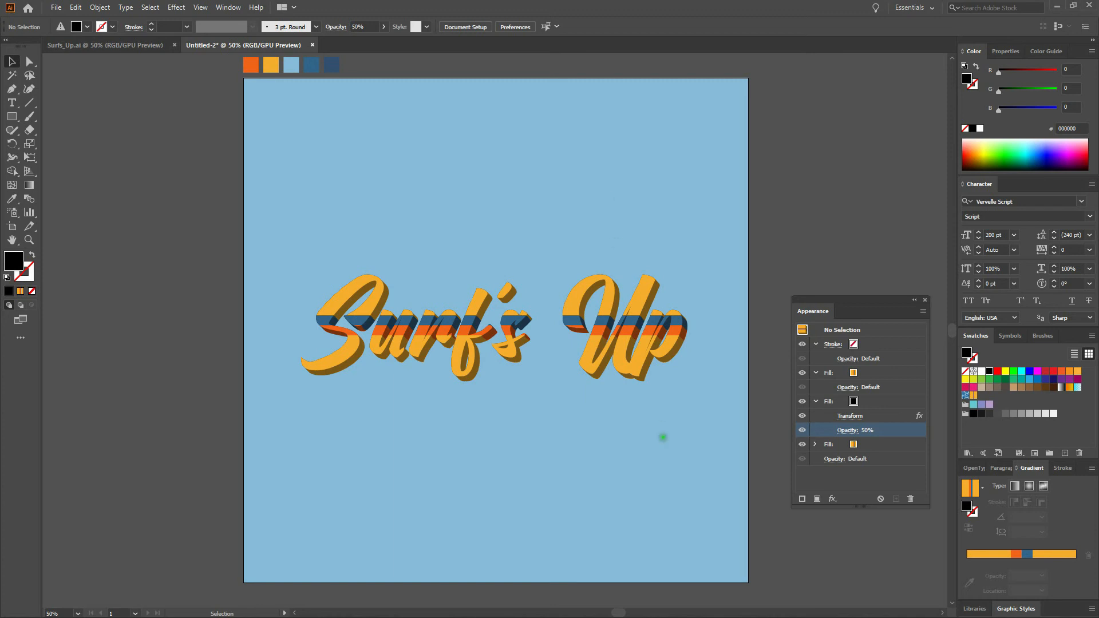
click(616, 332)
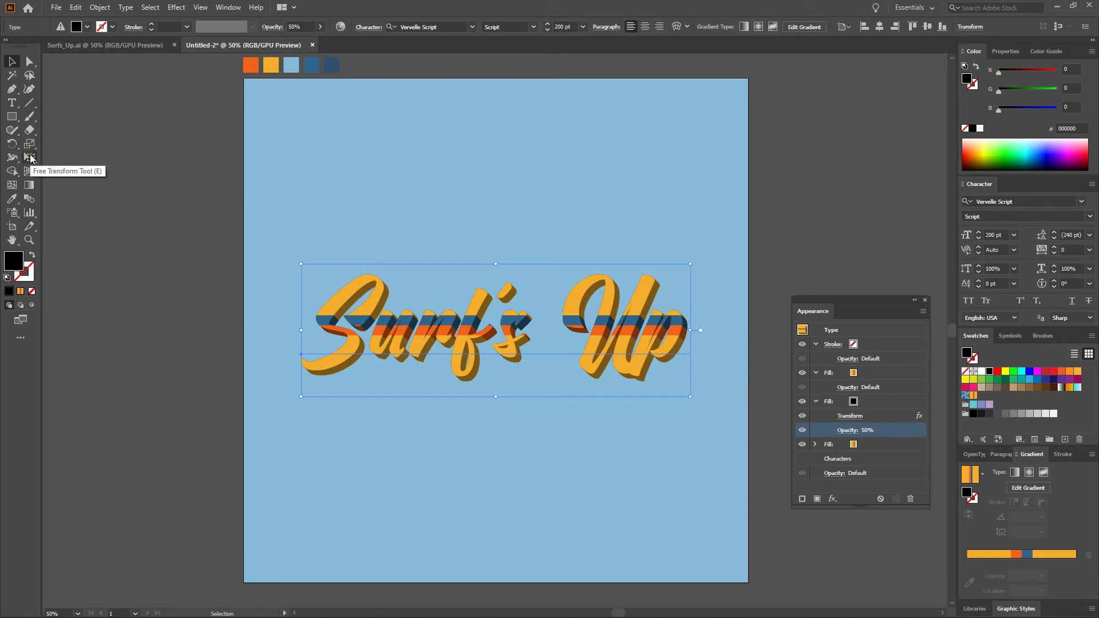
key(e)
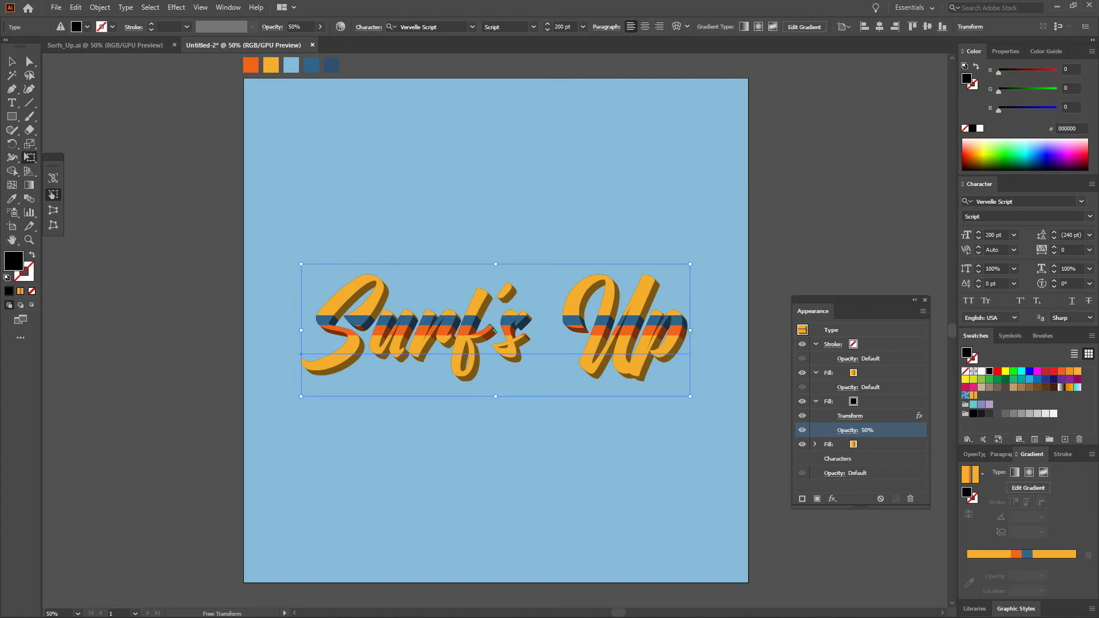
drag(690, 330, 699, 264)
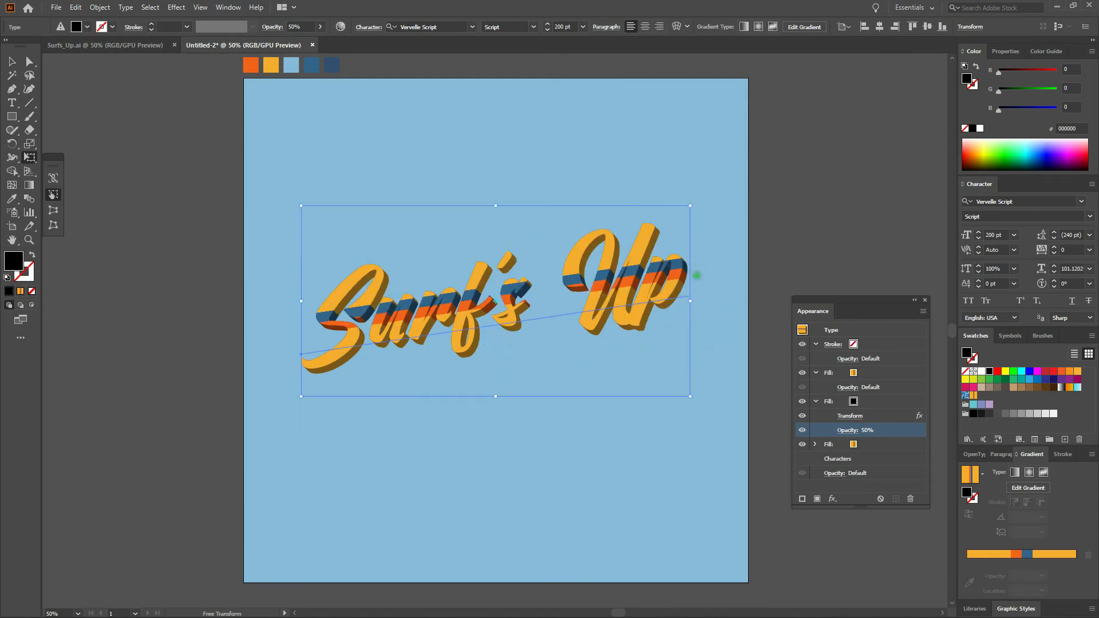
key(v)
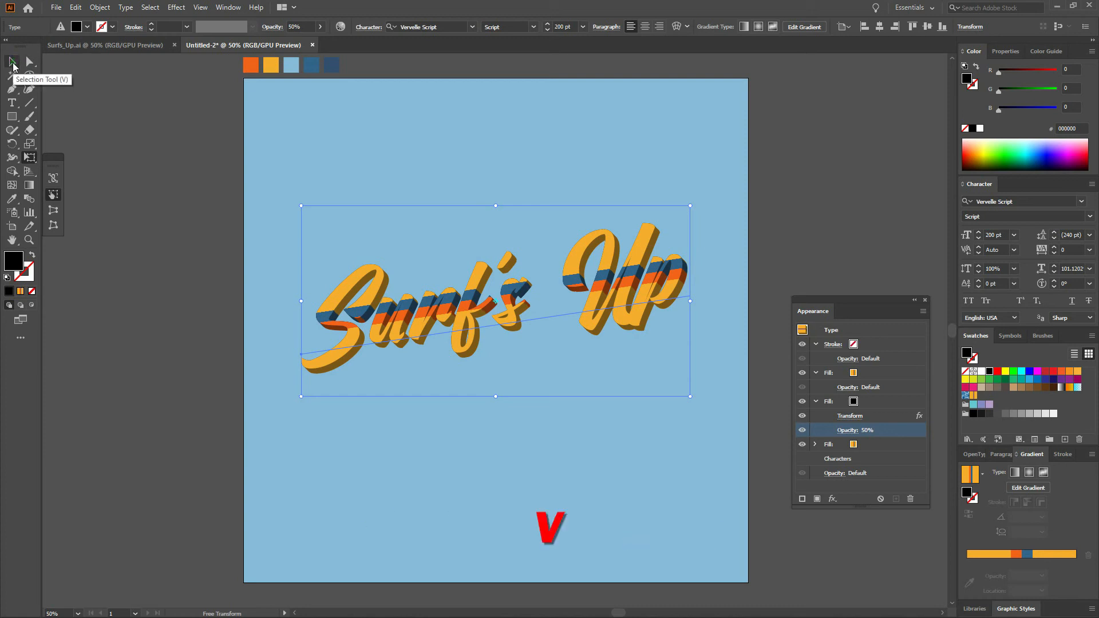
click(12, 63)
click(582, 157)
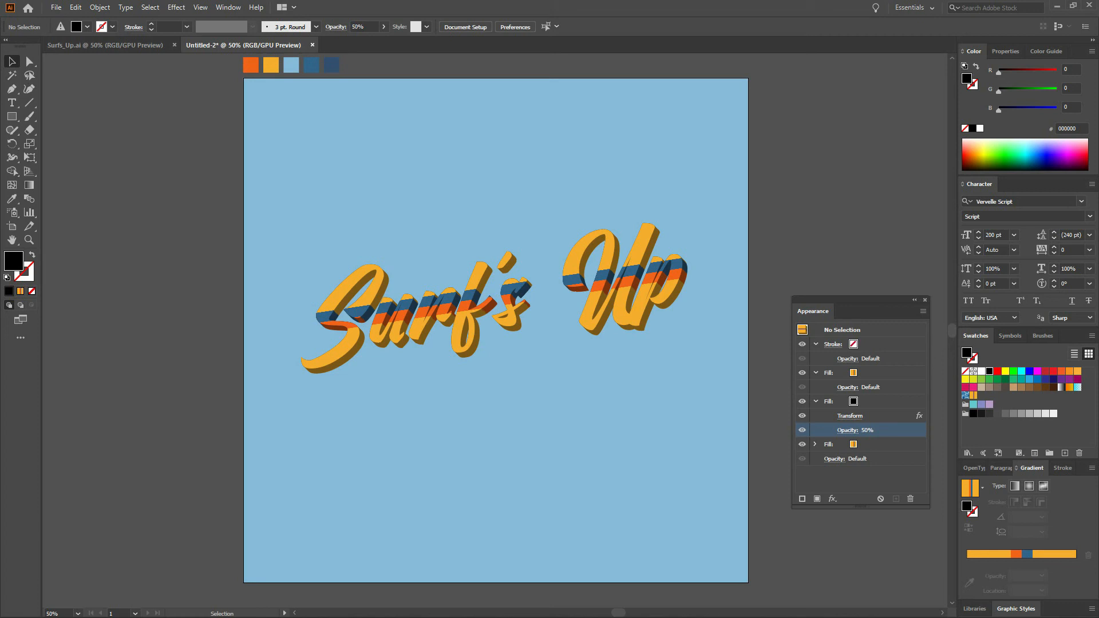
Copy the Surf's Up text and paste the copy in front.
click(599, 263)
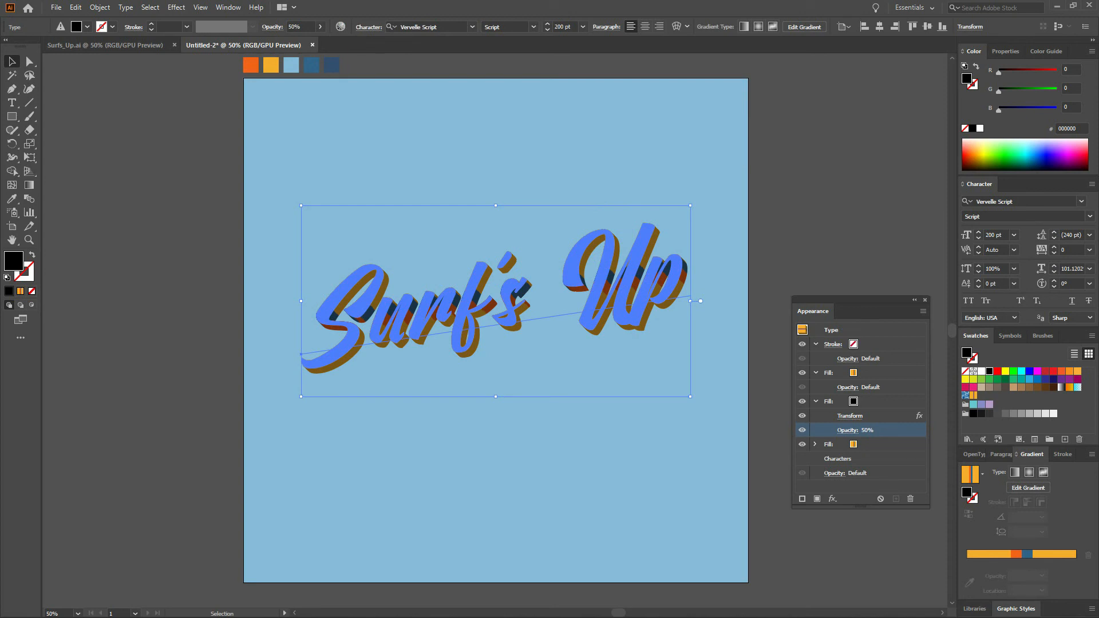
click(75, 7)
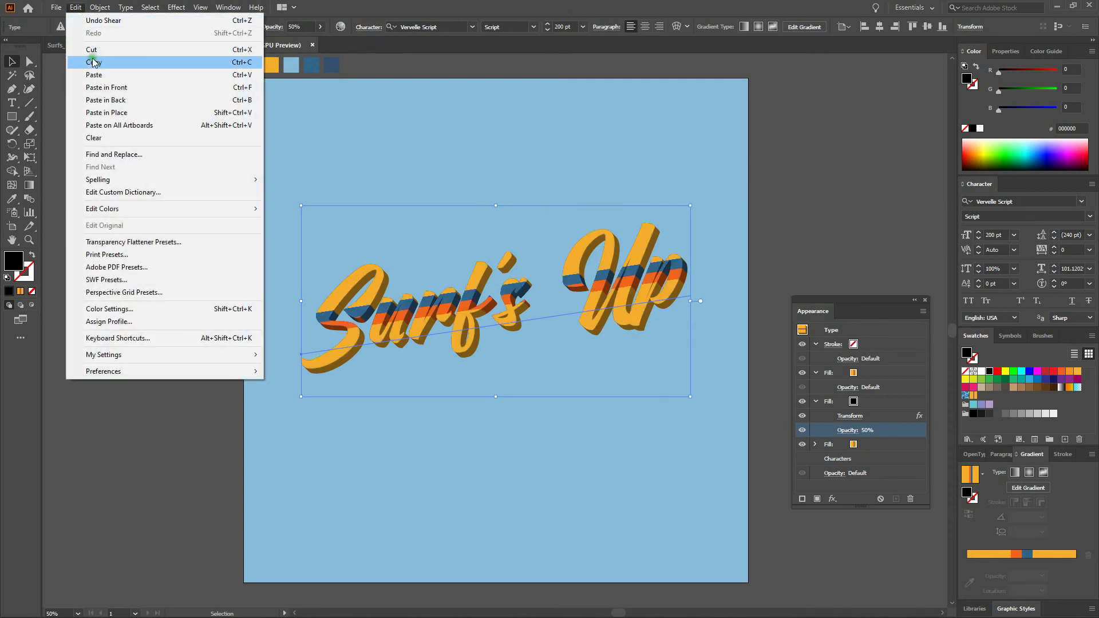
click(93, 61)
click(75, 6)
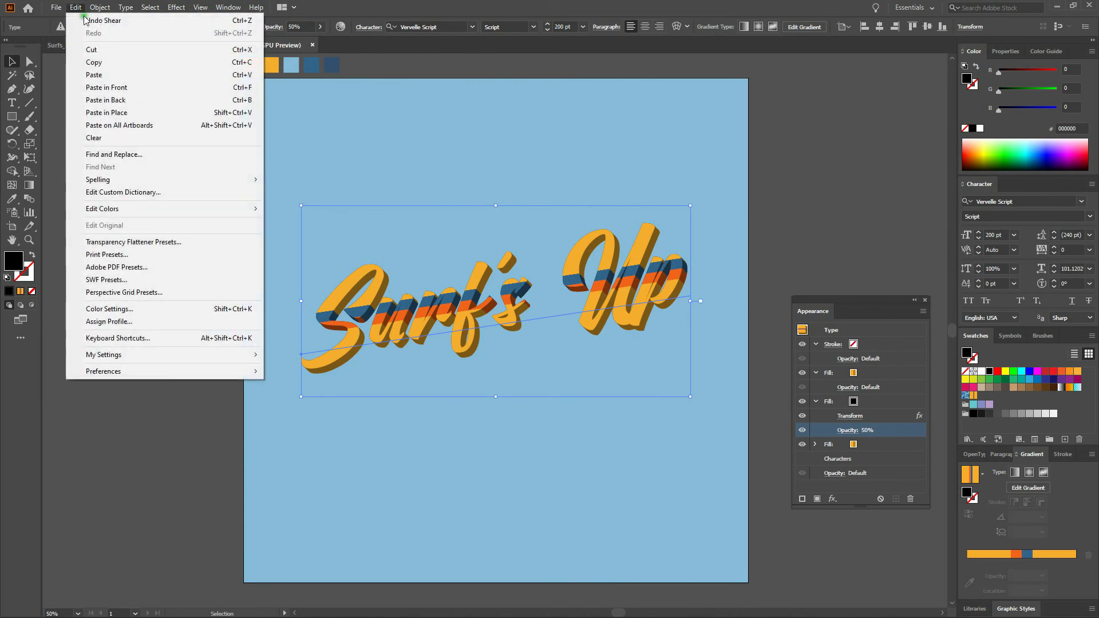
click(111, 87)
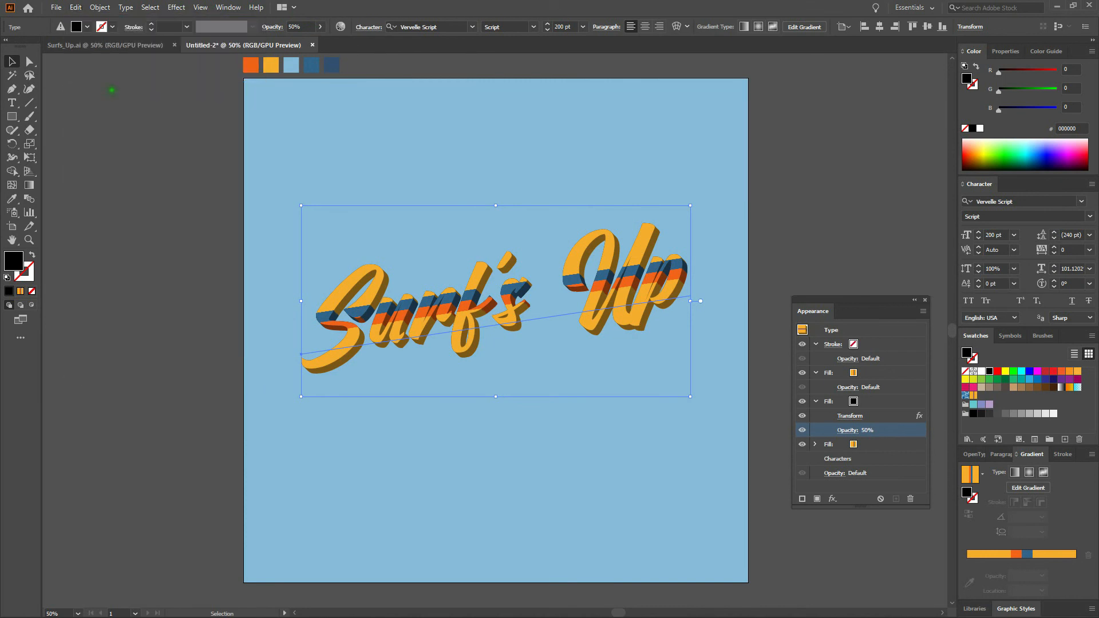
Paste another copy of the Surf's Up text in front and nudge it downward beneath the original.
key(ctrl+c)
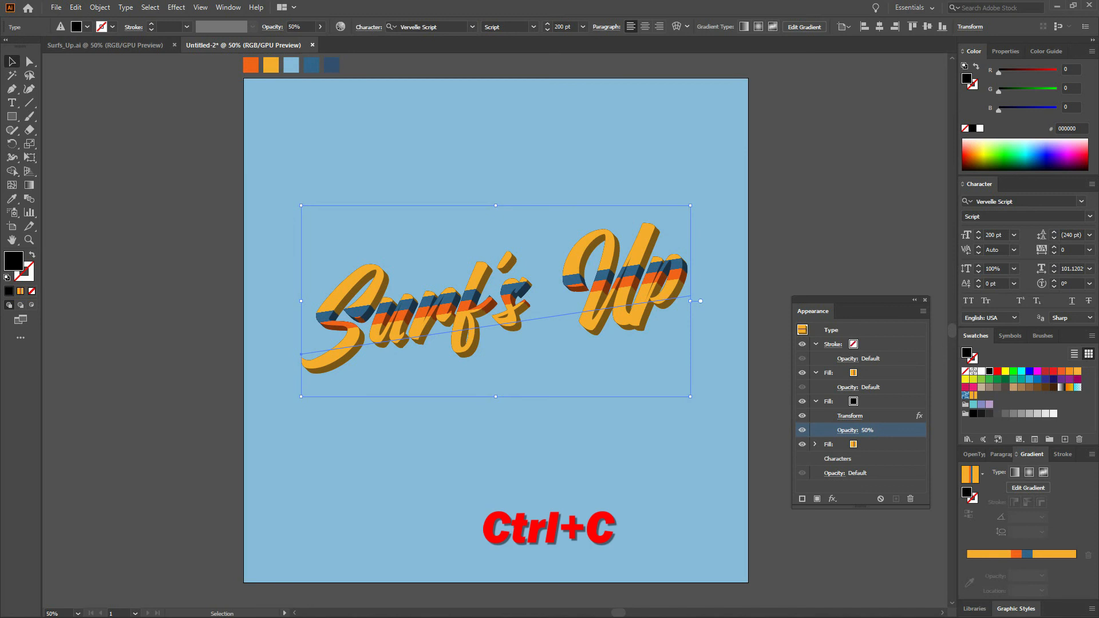
key(ctrl+f)
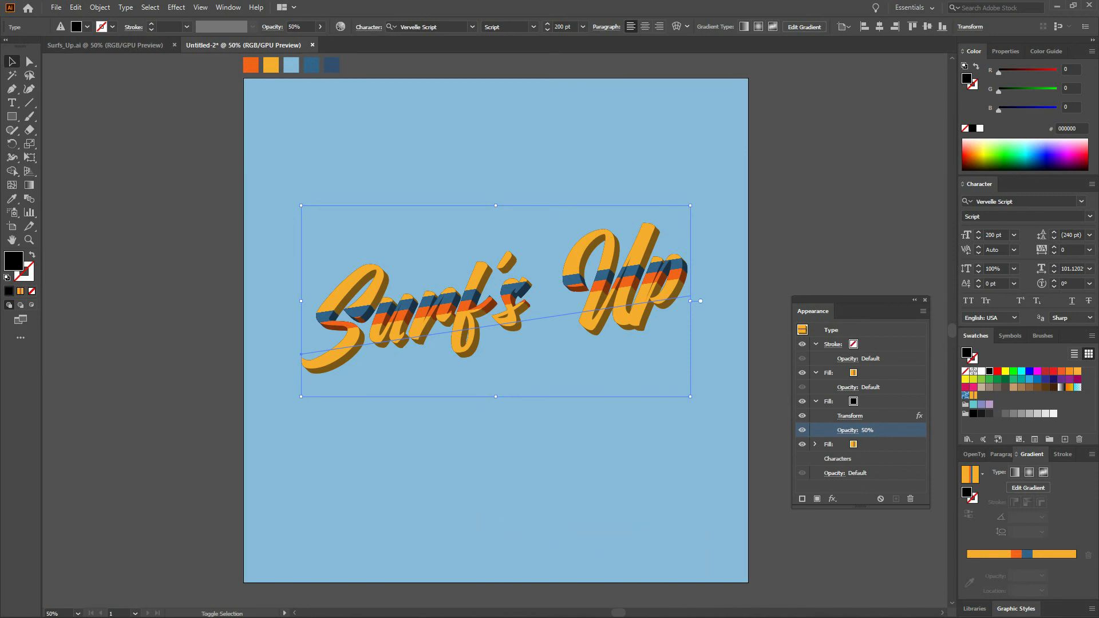
key(shift+Down)
key(shift+Down)
key(shift+Down)
key(shift+Down)
key(shift+Down)
key(shift+Down)
key(shift+Down)
key(shift+Down)
key(shift+Down)
key(shift+Down)
key(shift+Down)
key(shift+Down)
key(shift+Down)
key(shift+Down)
key(shift+Down)
key(shift+Down)
key(shift+Down)
key(shift+Down)
key(shift+Down)
key(shift+Down)
key(shift+Down)
key(shift+Down)
key(shift+Down)
key(shift+Down)
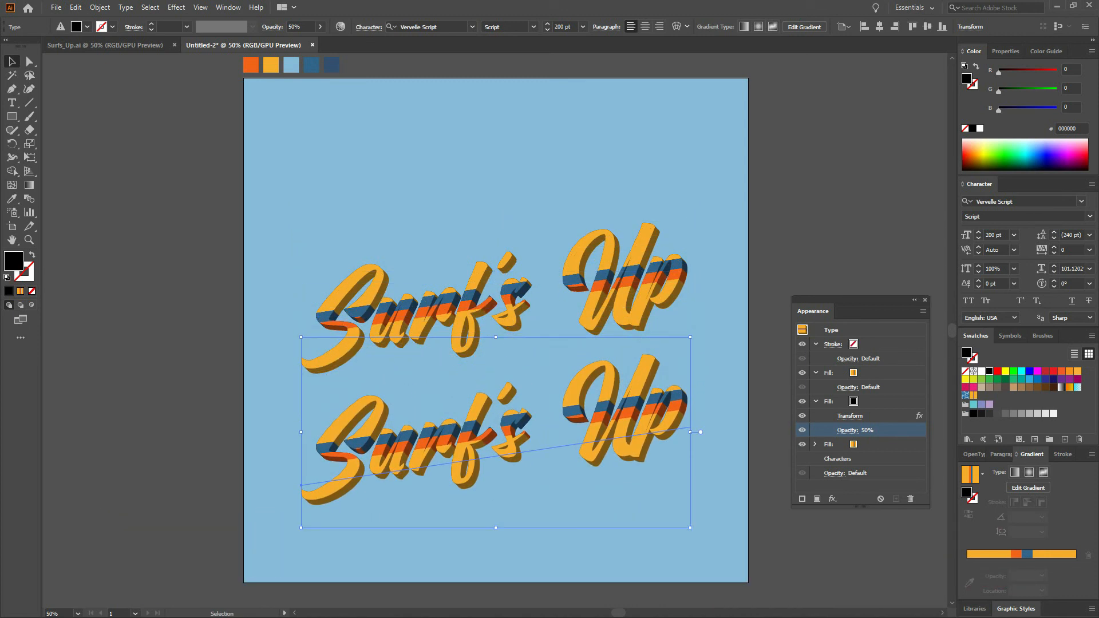
Replace the lower copy's wording with Catch the Wave!
key(t)
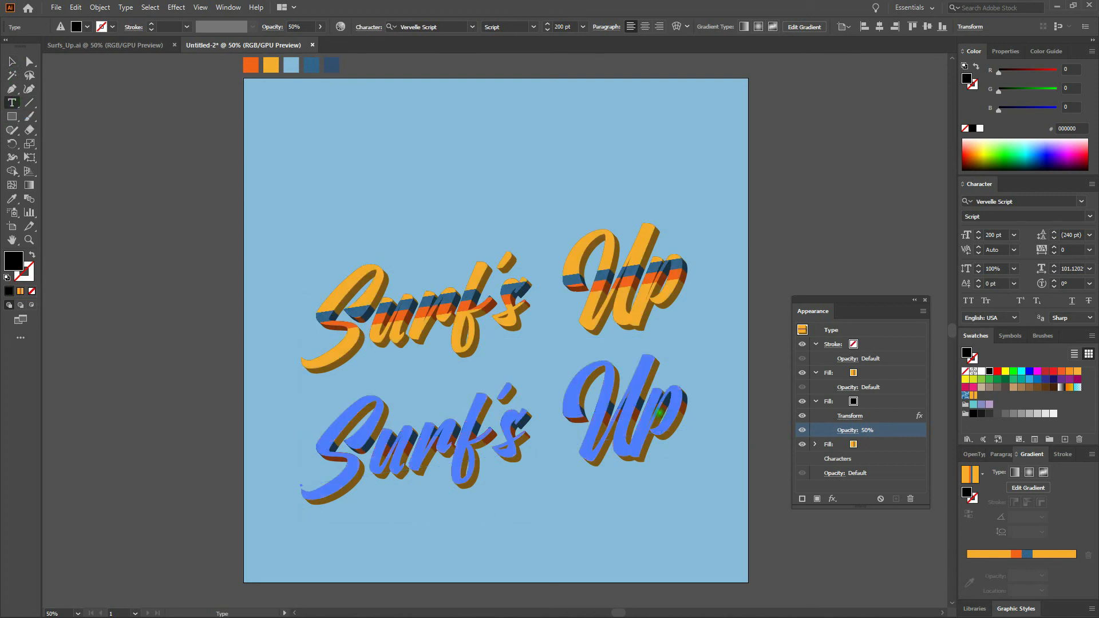
click(660, 414)
key(ctrl+a)
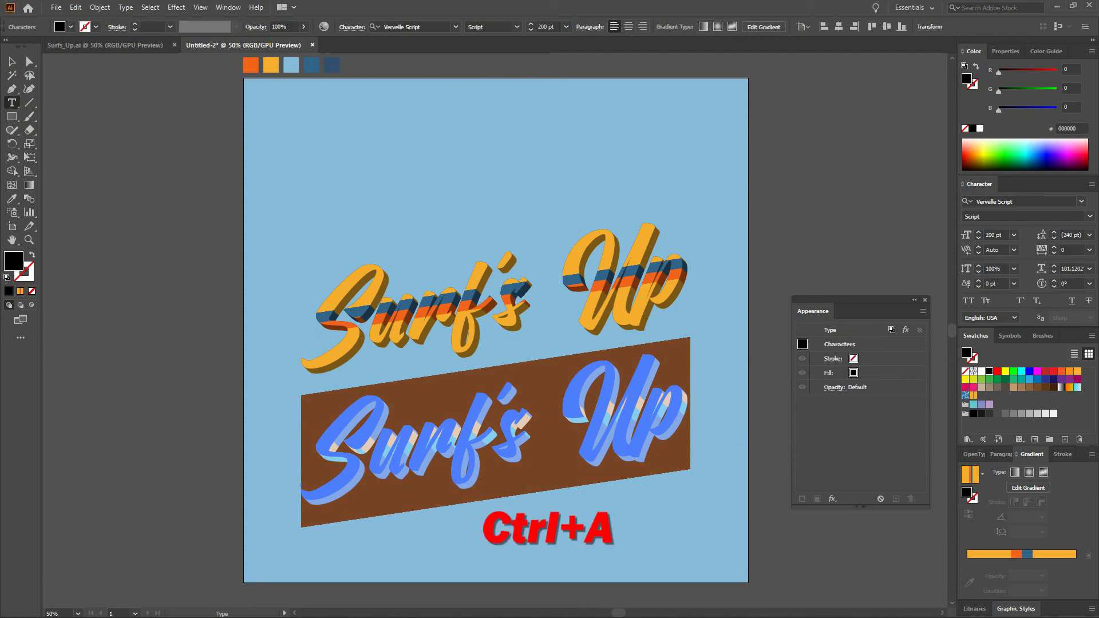
text(Cat)
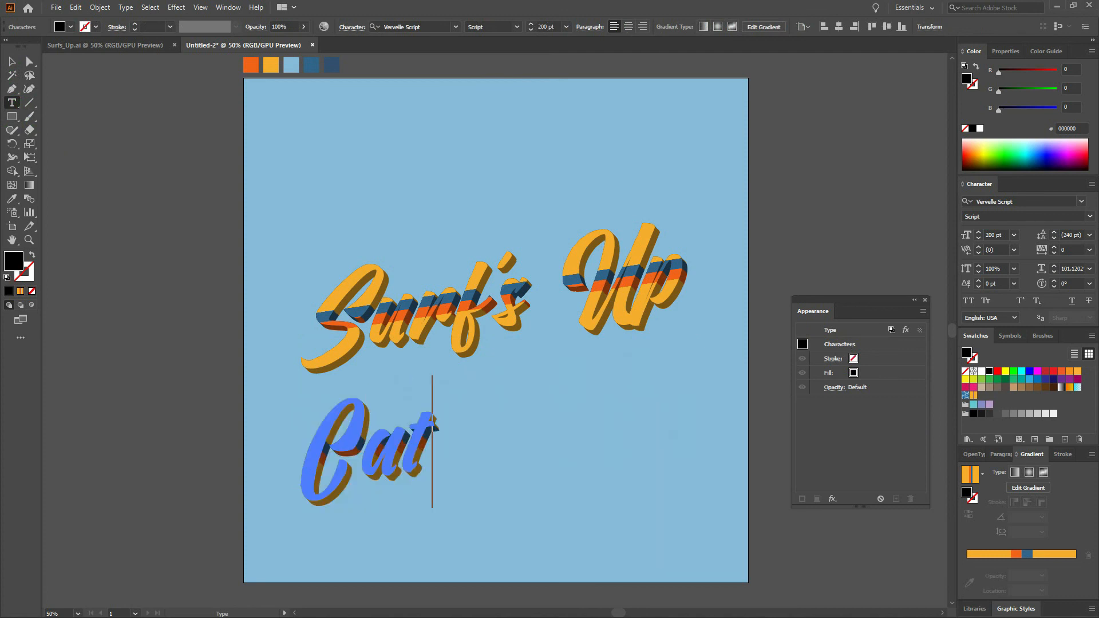
text(ch the Wa)
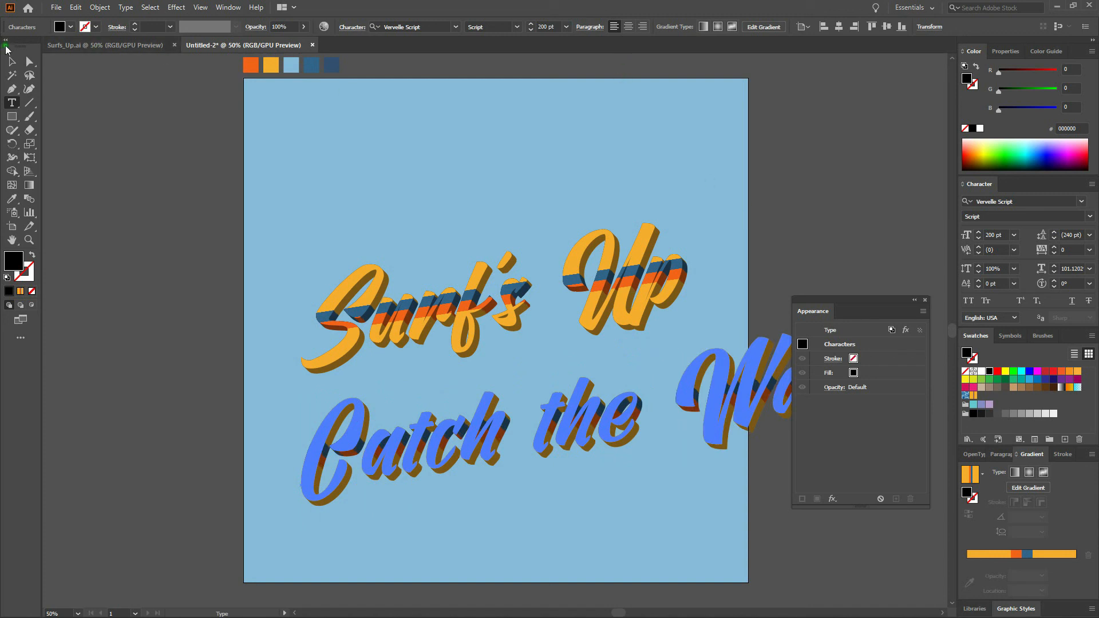
Scale the Catch the Wave! text uniformly to 25%.
click(13, 61)
key(v)
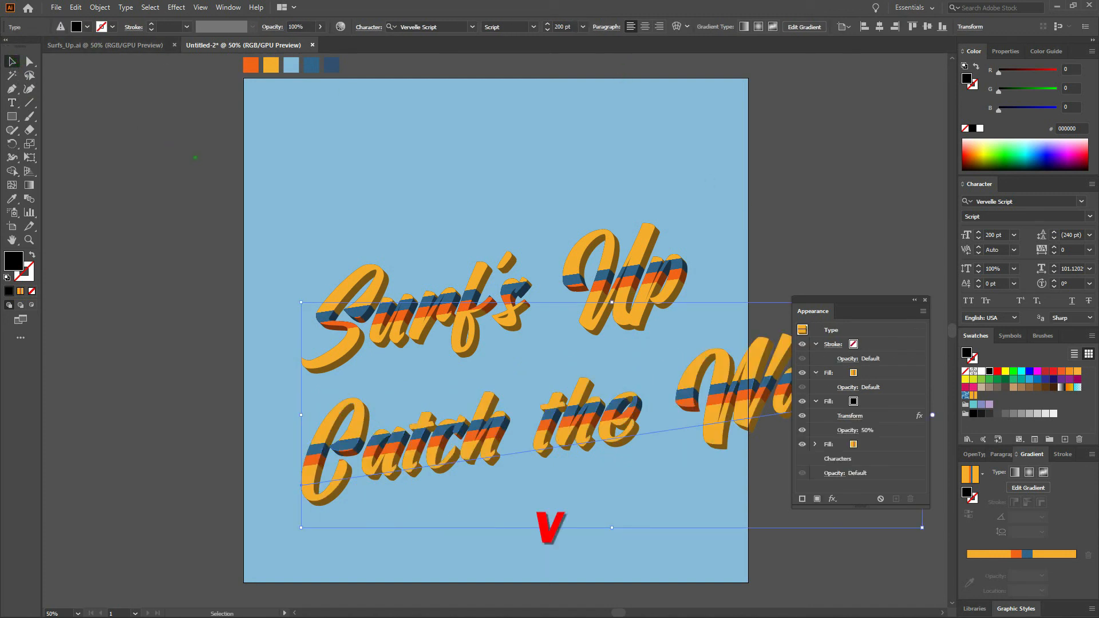
click(192, 156)
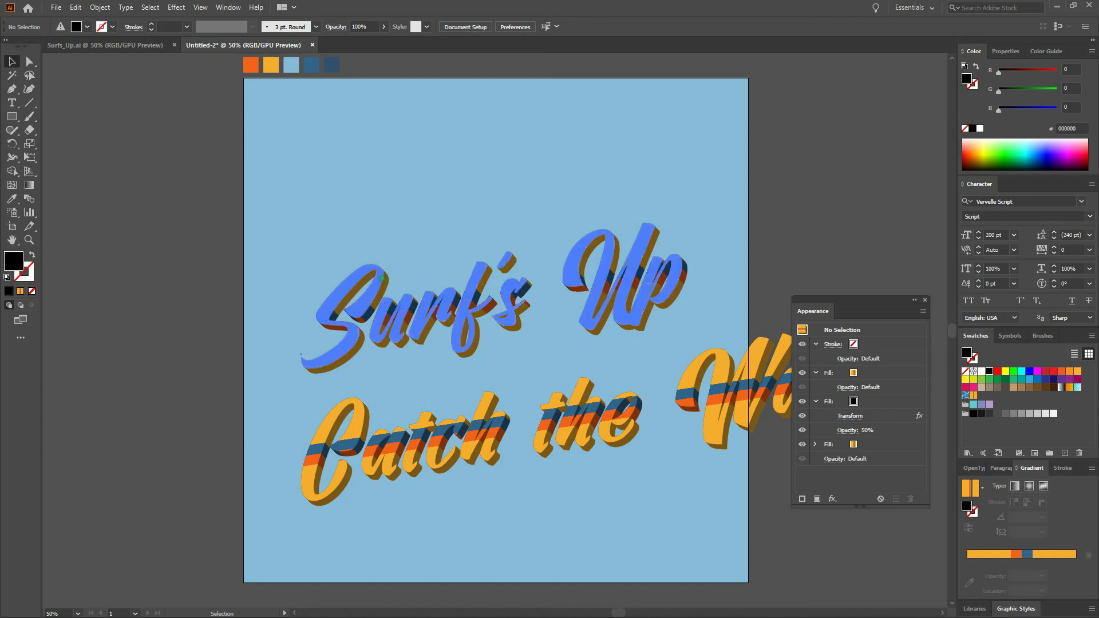
click(686, 422)
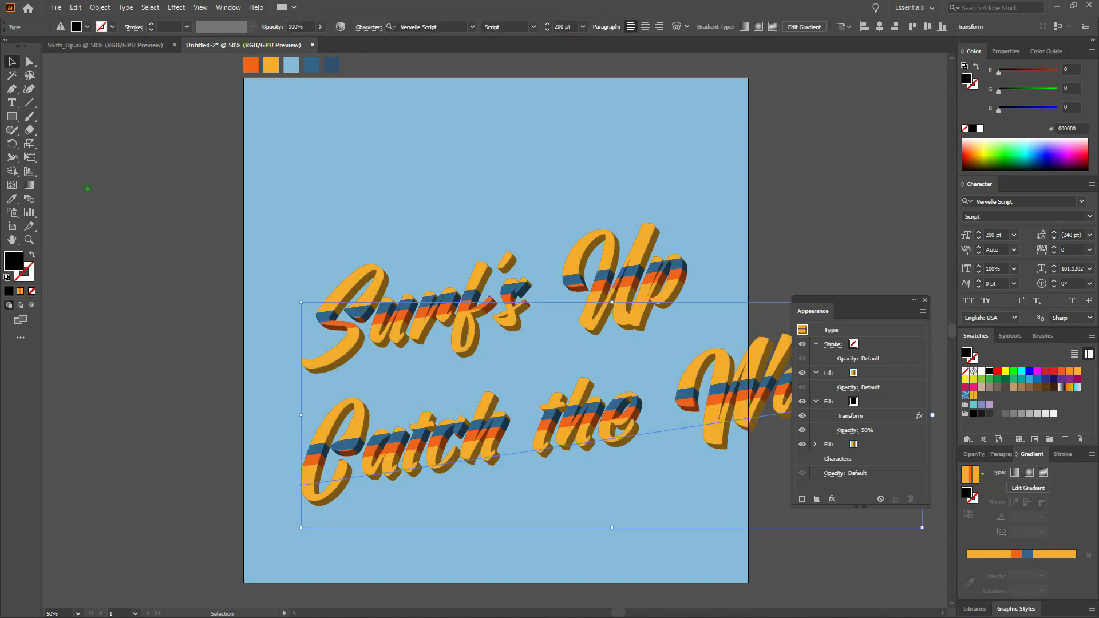
double_click(29, 146)
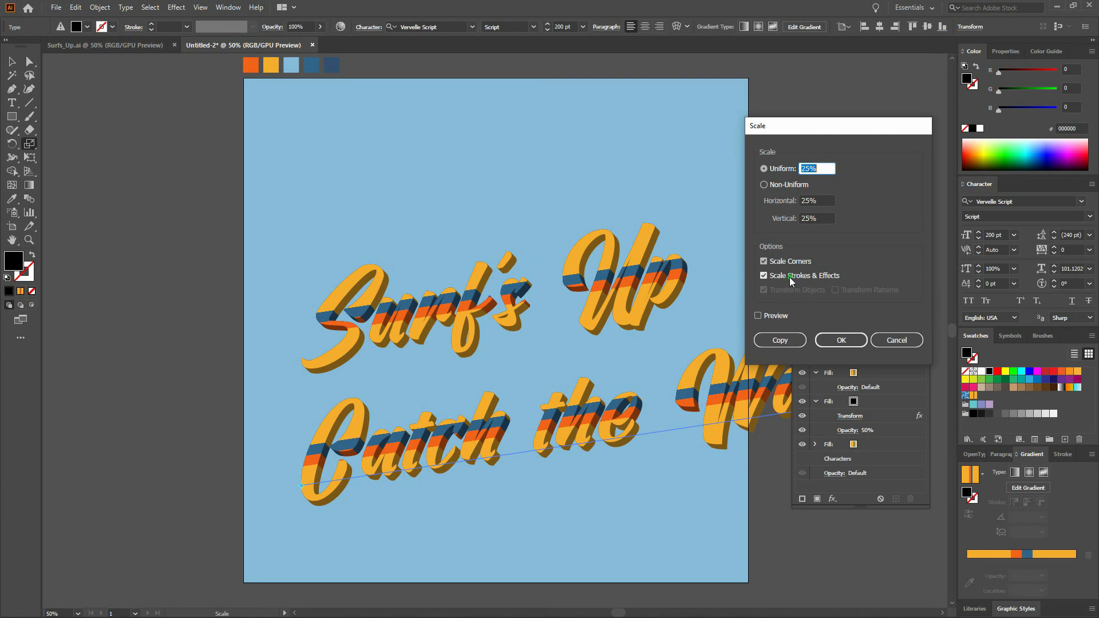
click(834, 343)
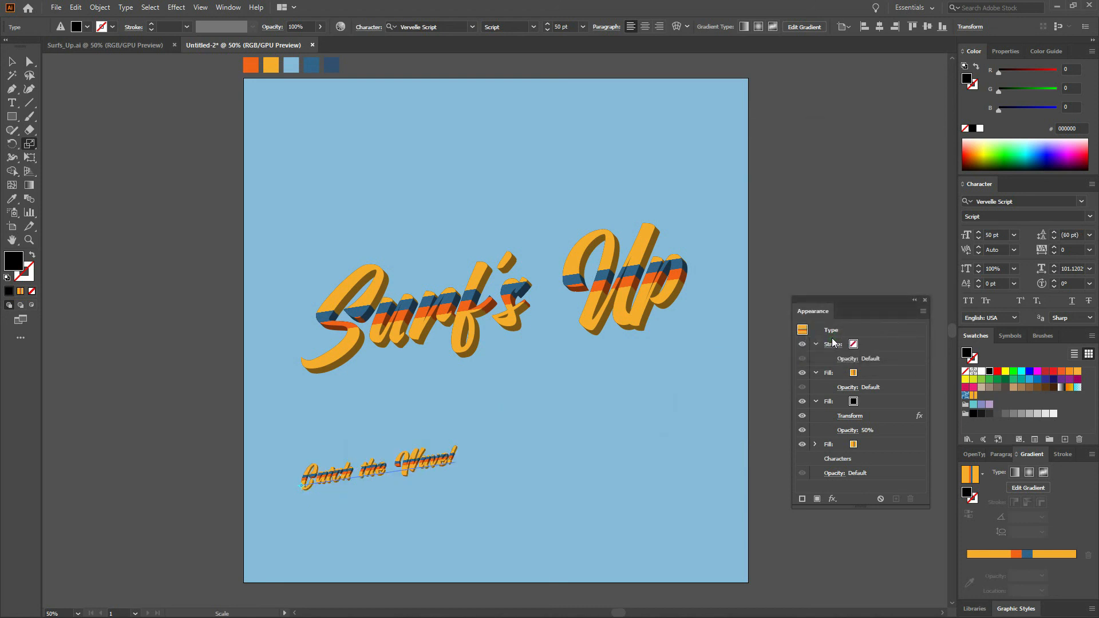
Move the Catch the Wave! text to sit just below the Surf's Up lettering.
key(ctrl+plus)
key(ctrl+plus)
key(ctrl+plus)
key(ctrl+plus)
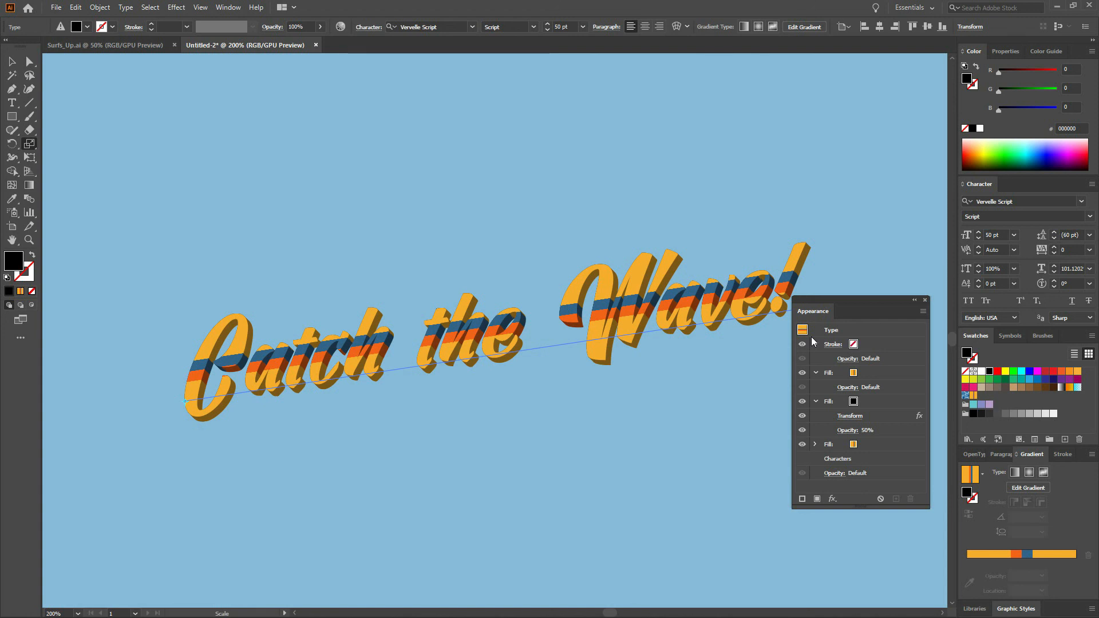
key(ctrl+0)
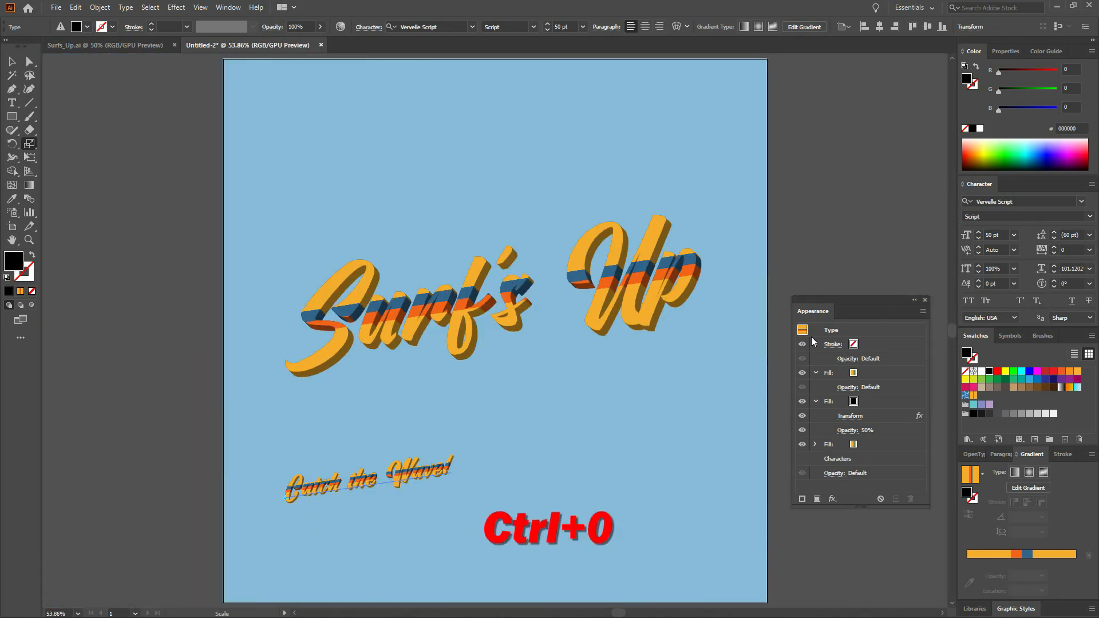
key(v)
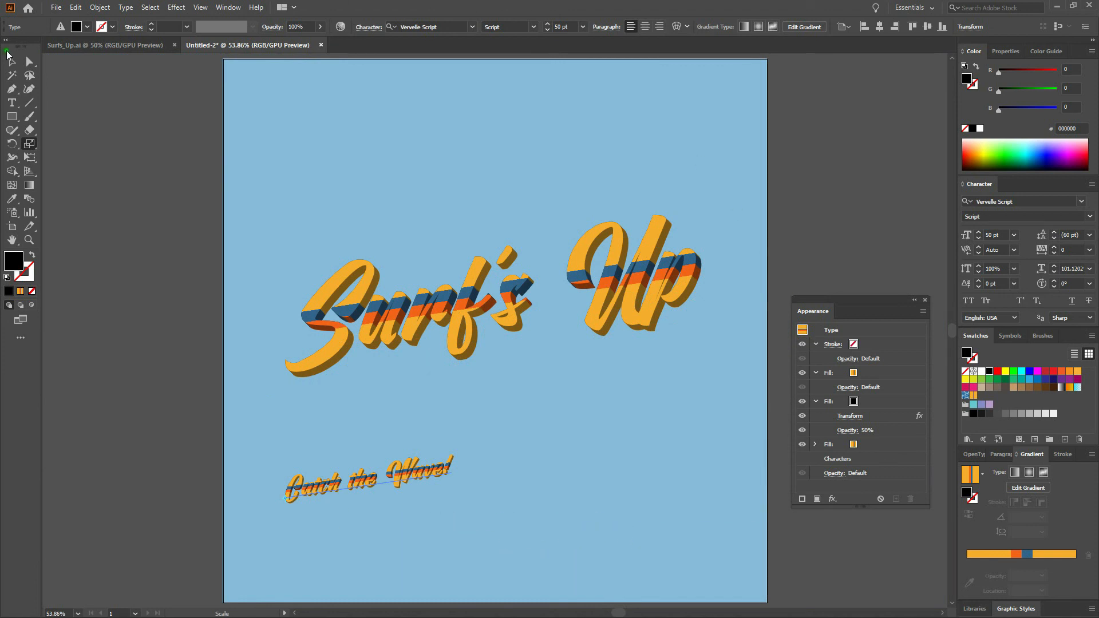
drag(367, 476, 496, 371)
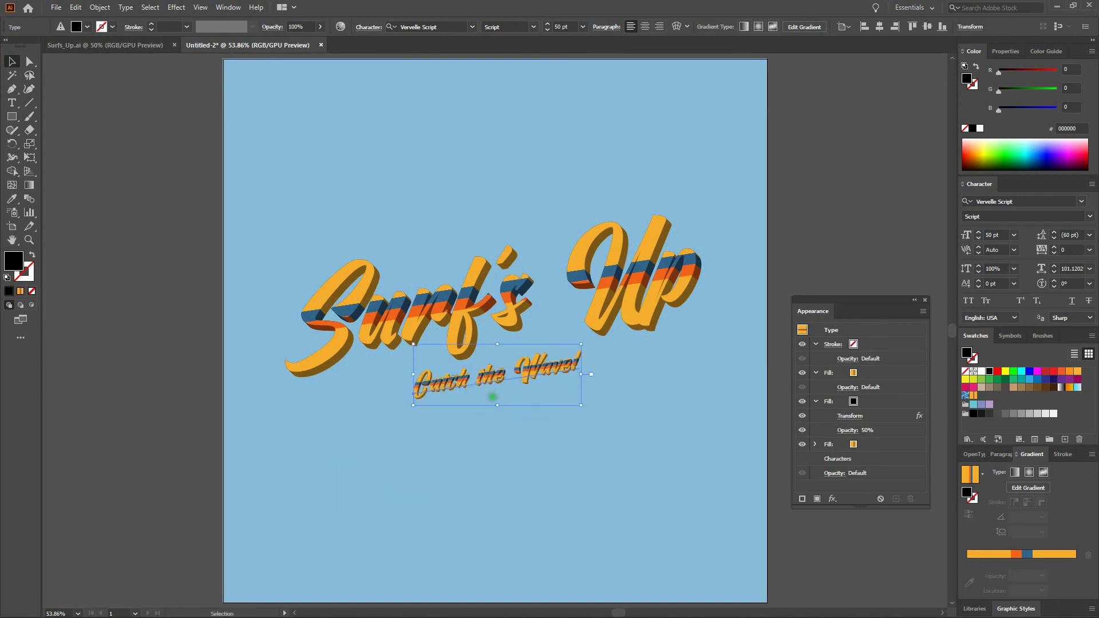
click(494, 434)
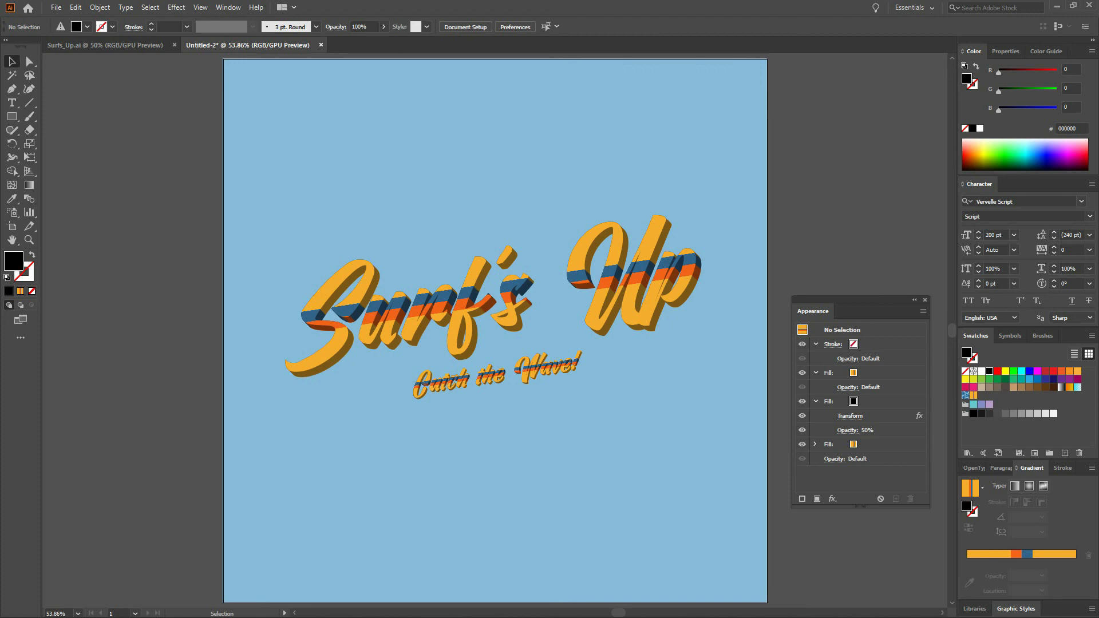
Replace both gradient fills of the Catch the Wave! text with the palette's solid yellow using the Eyedropper.
key(ctrl+minus)
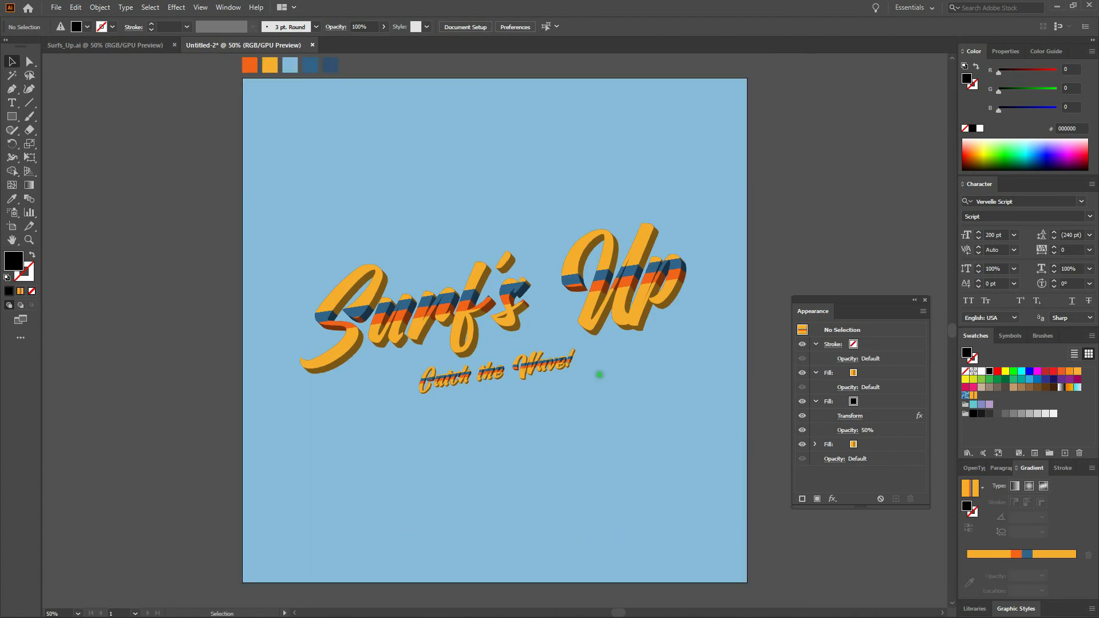
click(538, 362)
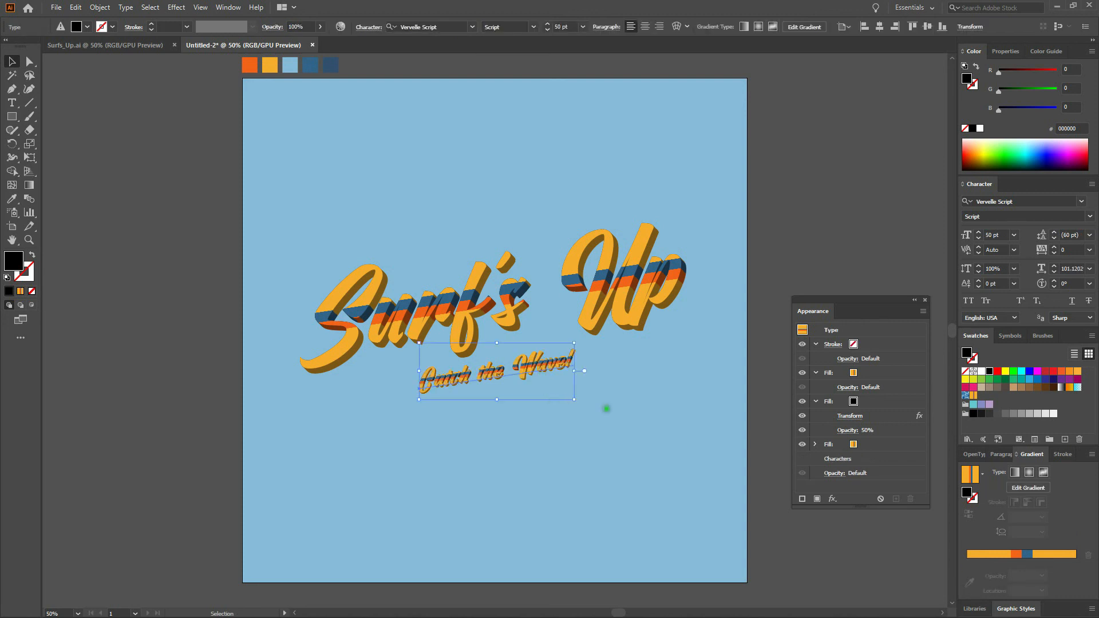
click(874, 375)
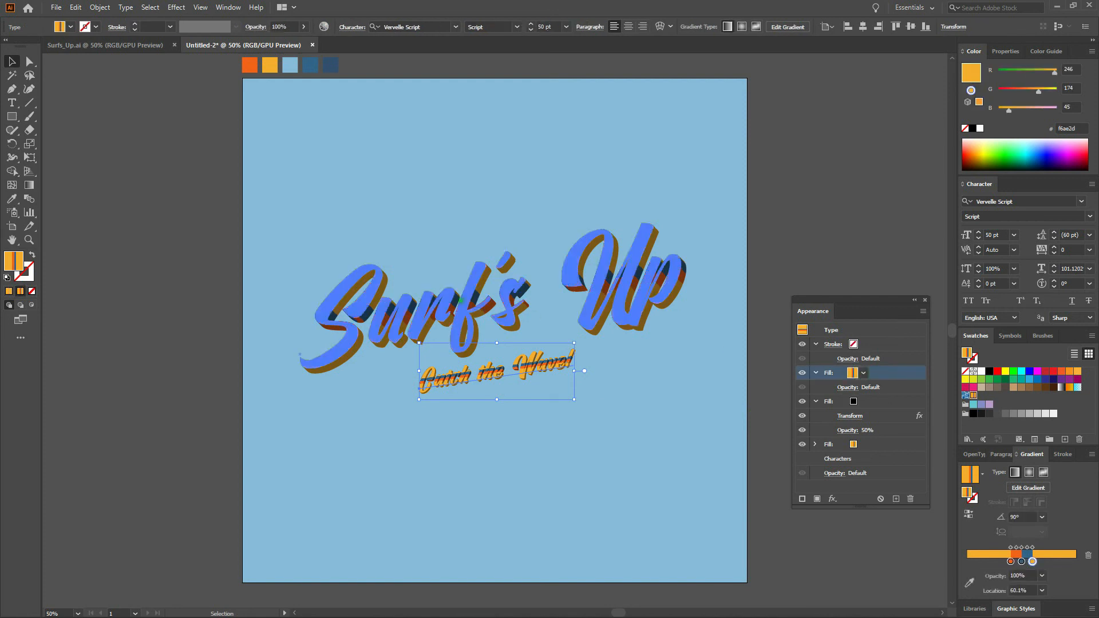
click(14, 201)
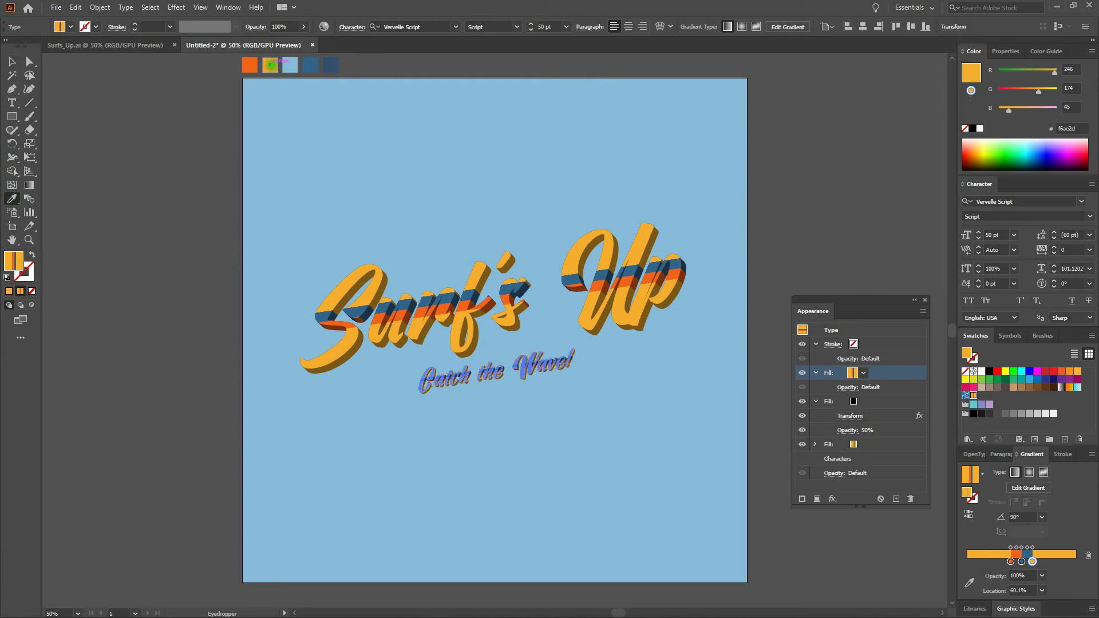
click(270, 64)
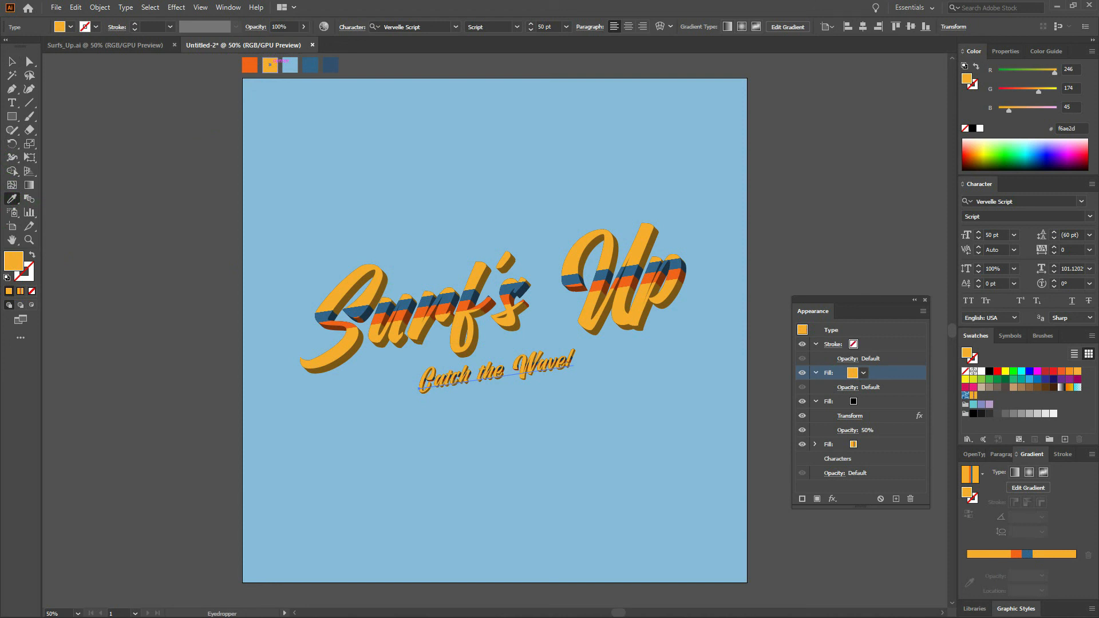
click(875, 445)
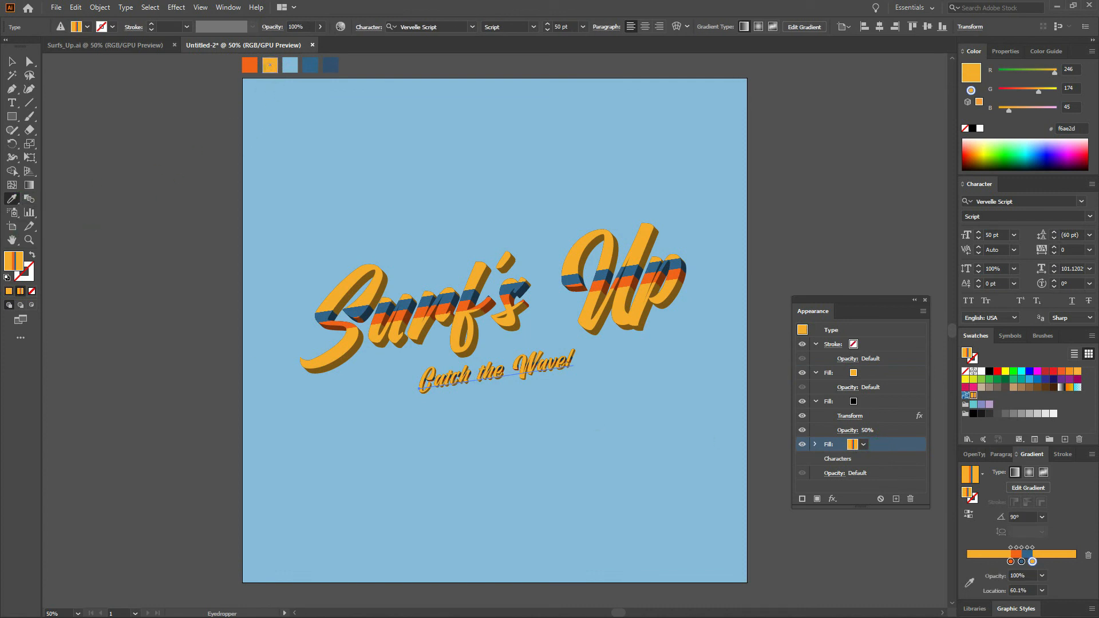
click(267, 68)
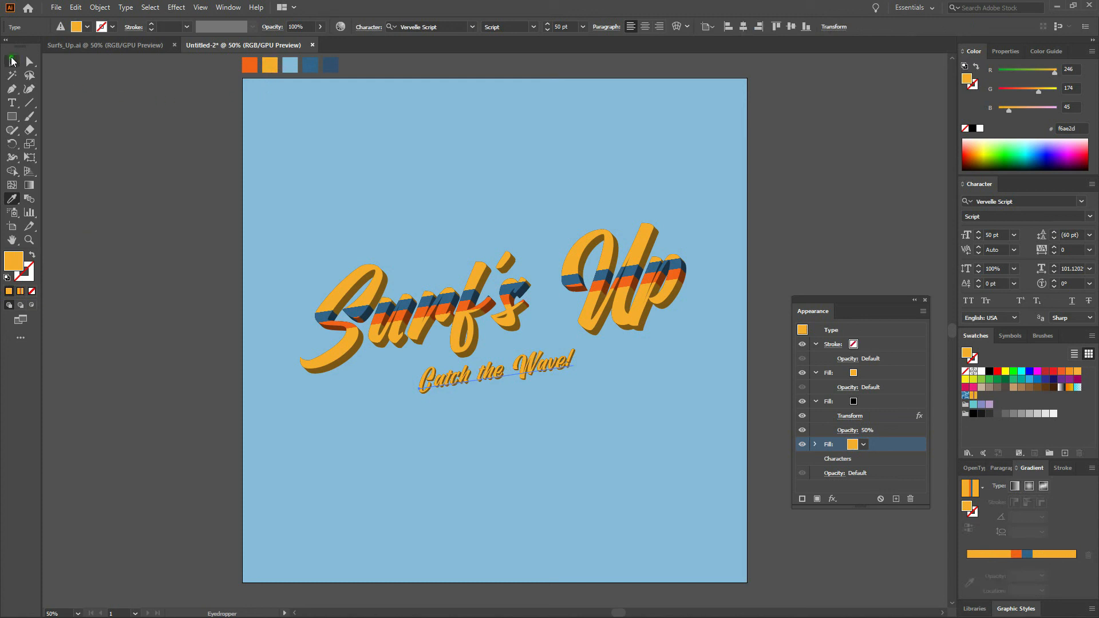
key(v)
click(198, 171)
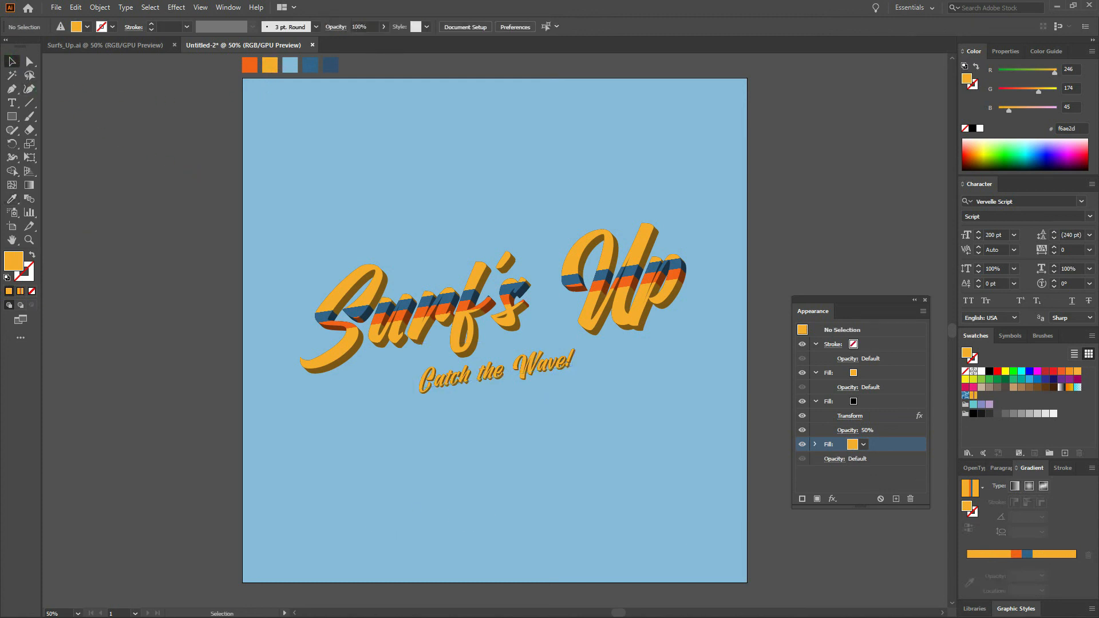
key(ctrl+0)
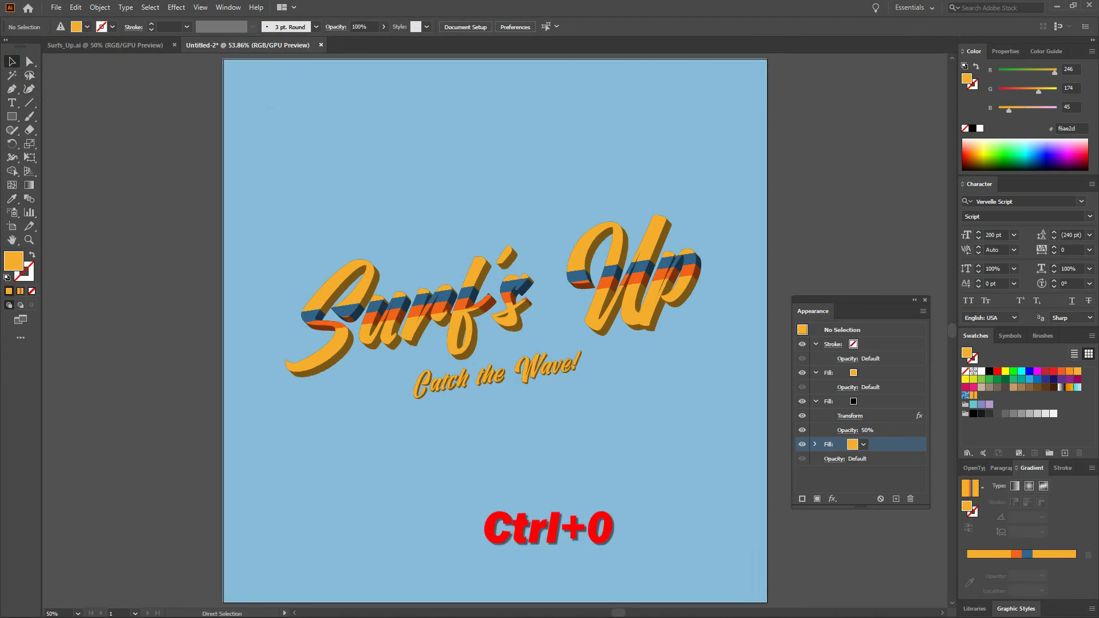